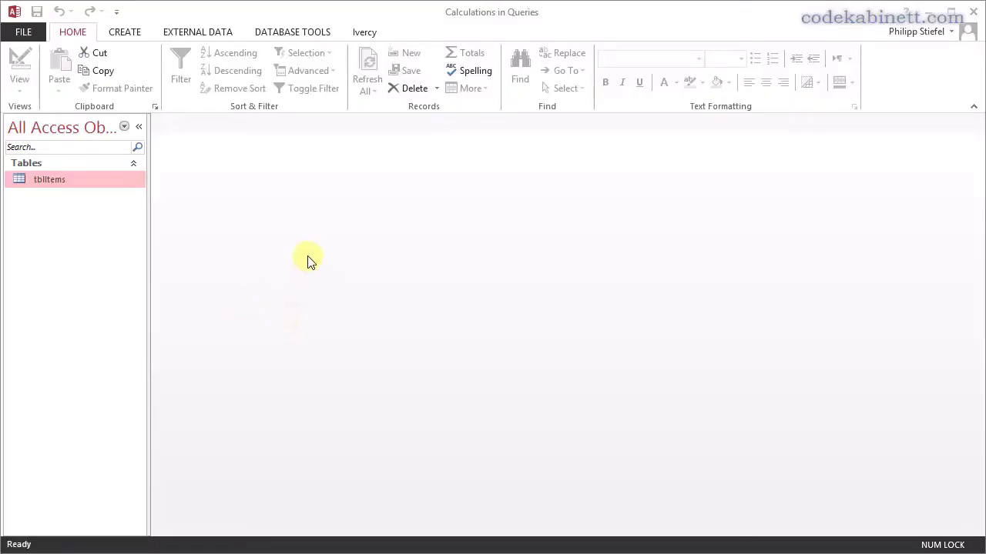
Create a new query without adding any tables and switch it to SQL view
{"action": "left_click", "coordinate": [138, 32]}
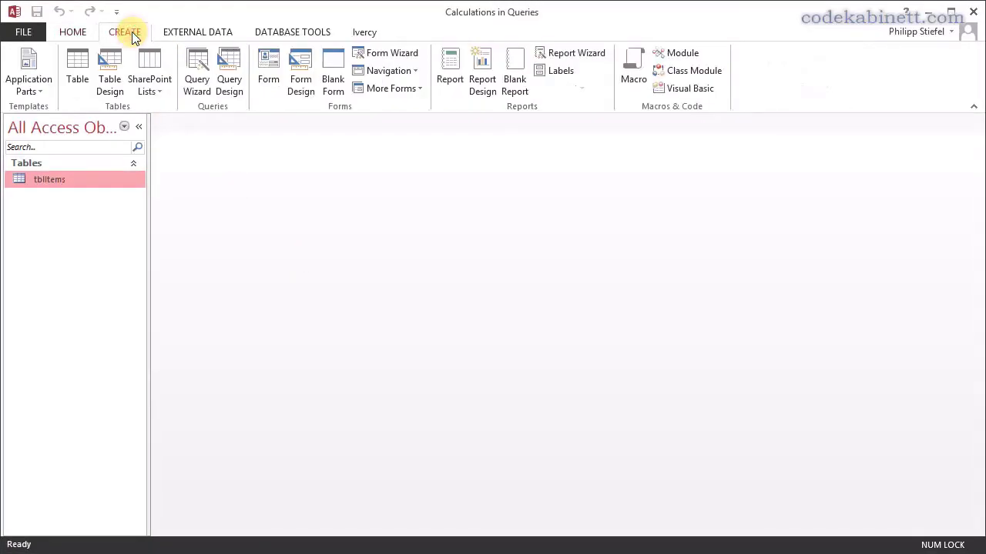
{"action": "left_click", "coordinate": [228, 77]}
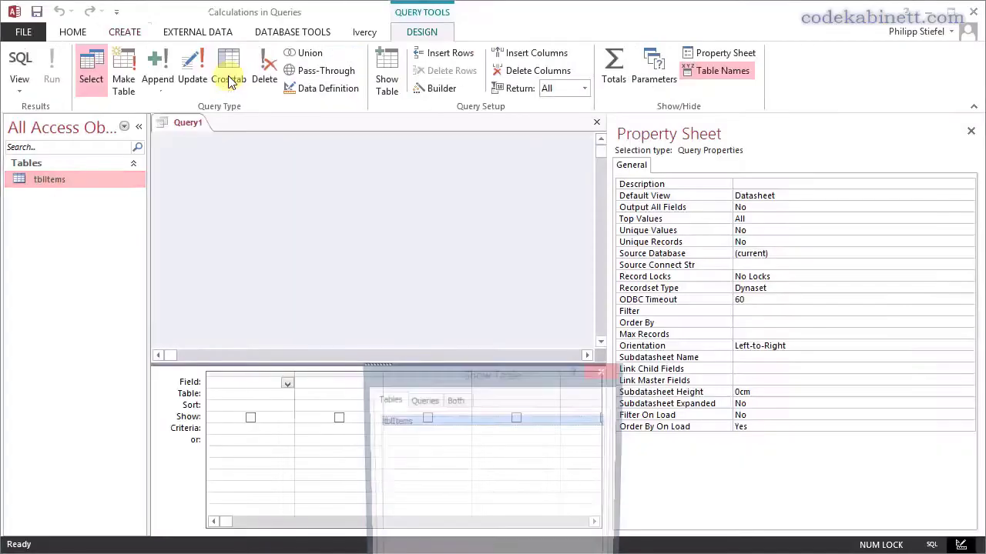
{"action": "left_click_drag", "start_coordinate": [442, 373], "coordinate": [425, 239]}
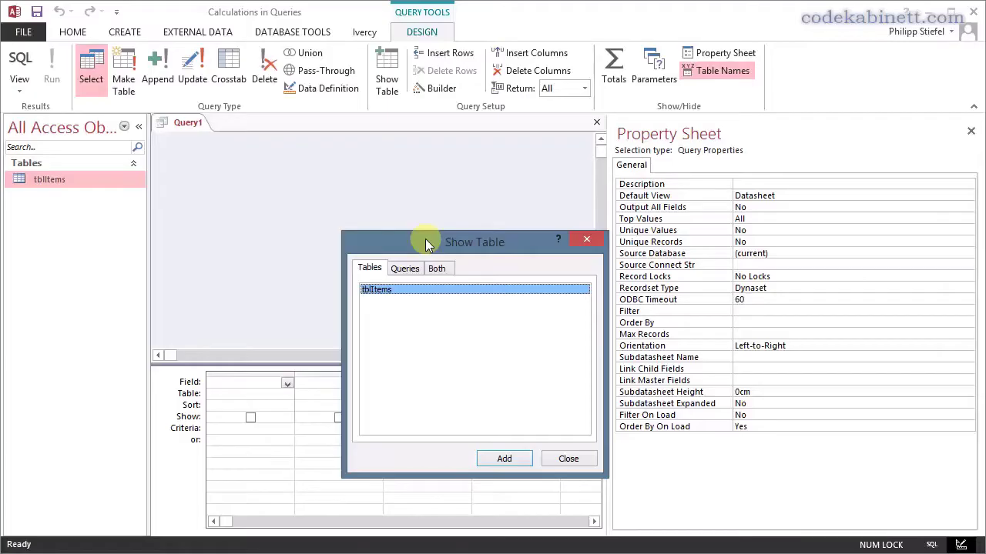
{"action": "left_click", "coordinate": [569, 459]}
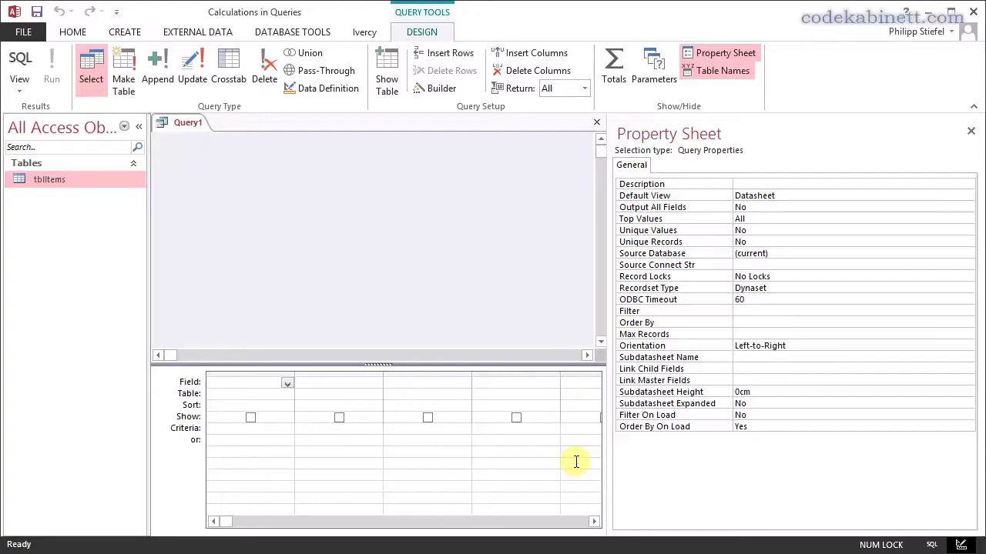
{"action": "left_click", "coordinate": [15, 70]}
Remove the semicolon after SELECT and complete the statement as SELECT 1+1
{"action": "left_click", "coordinate": [254, 156]}
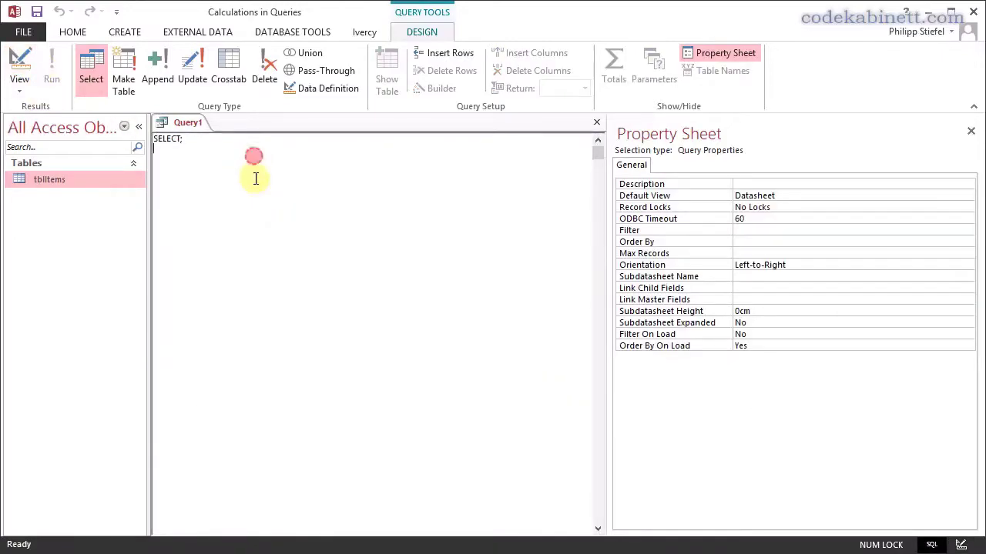
{"action": "key", "text": "BackSpace"}
{"action": "key", "text": "BackSpace"}
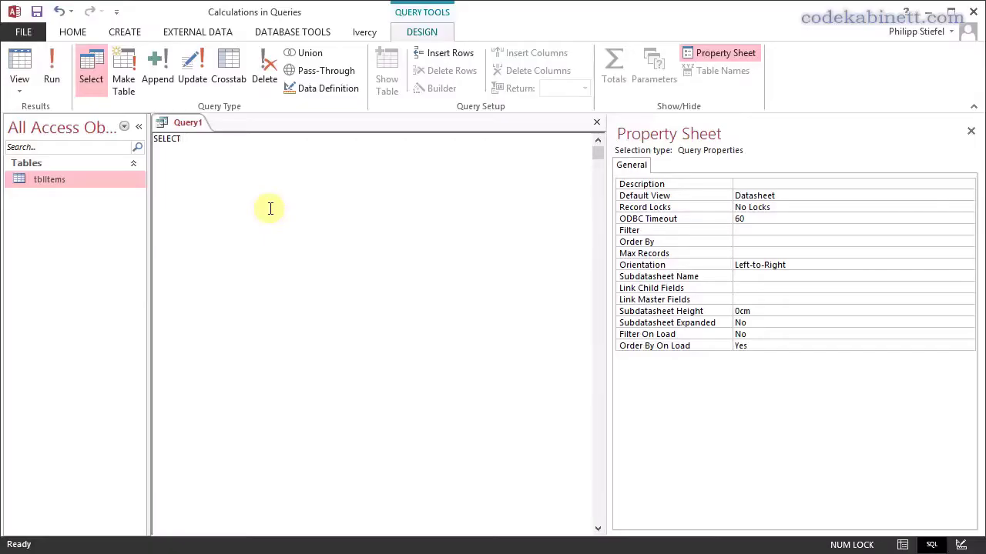
{"action": "type", "text": "1+1"}
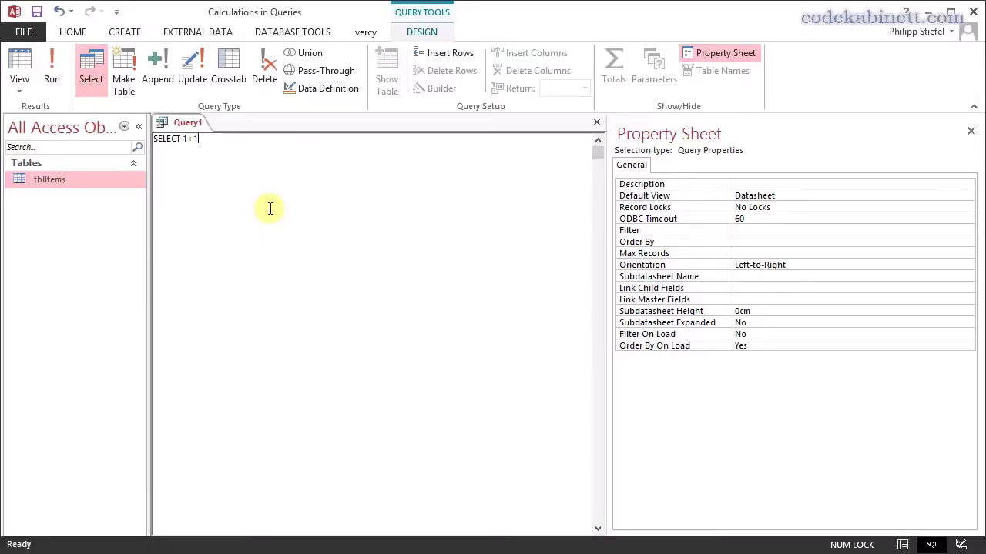
Replace the calculation so the statement reads SELECT 2*5; and run the query
{"action": "key", "text": "shift+Left"}
{"action": "key", "text": "shift+Left"}
{"action": "key", "text": "shift+Left"}
{"action": "type", "text": "2*5"}
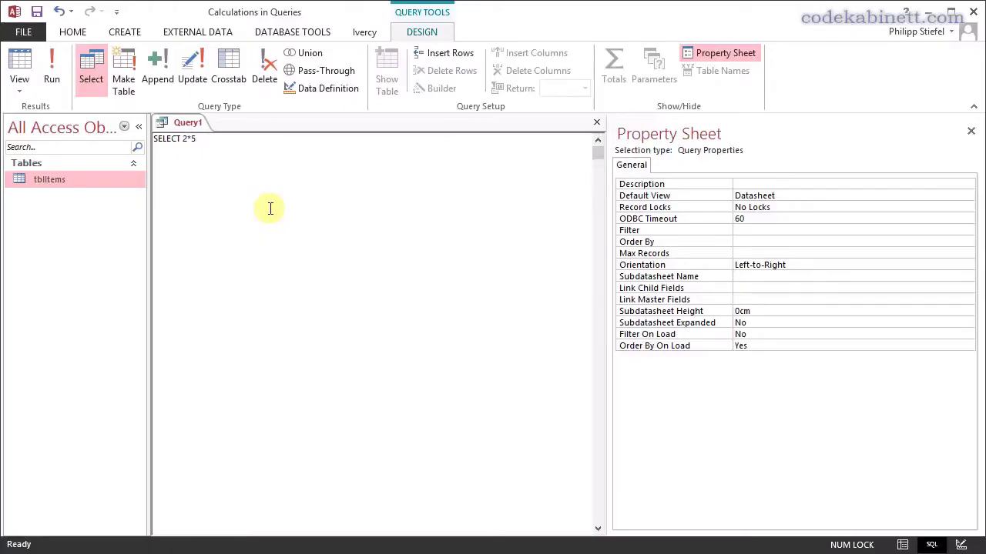
{"action": "type", "text": ";"}
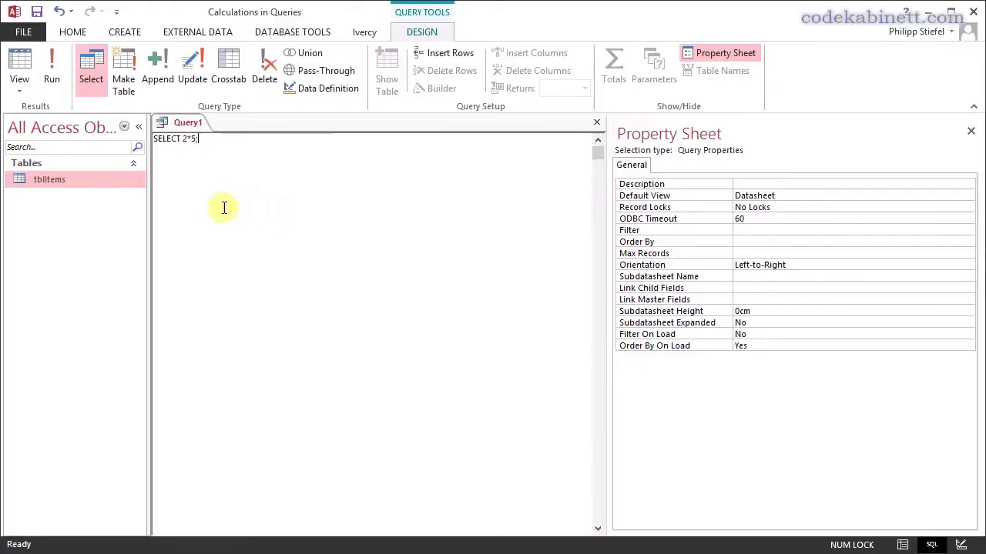
{"action": "left_click", "coordinate": [60, 81]}
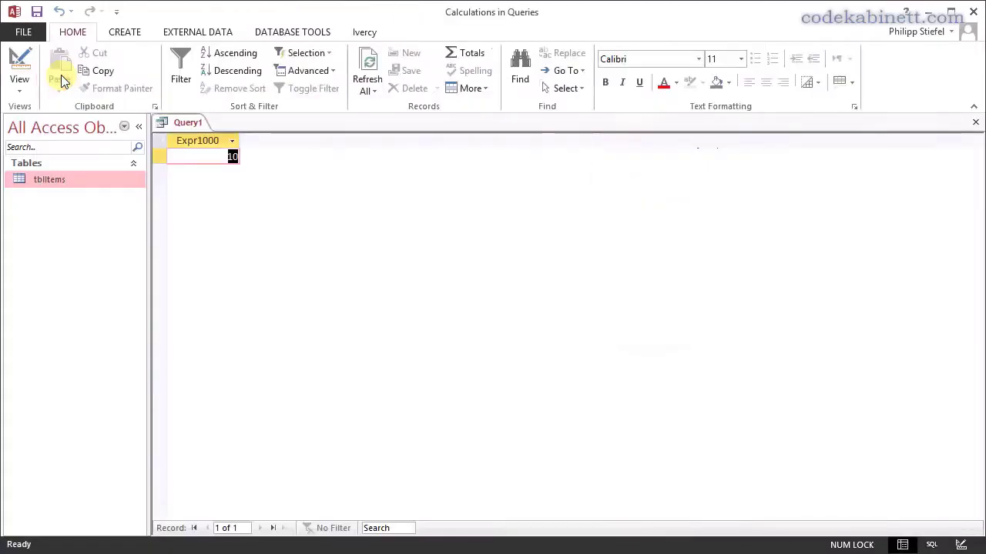
{"action": "left_click", "coordinate": [208, 156]}
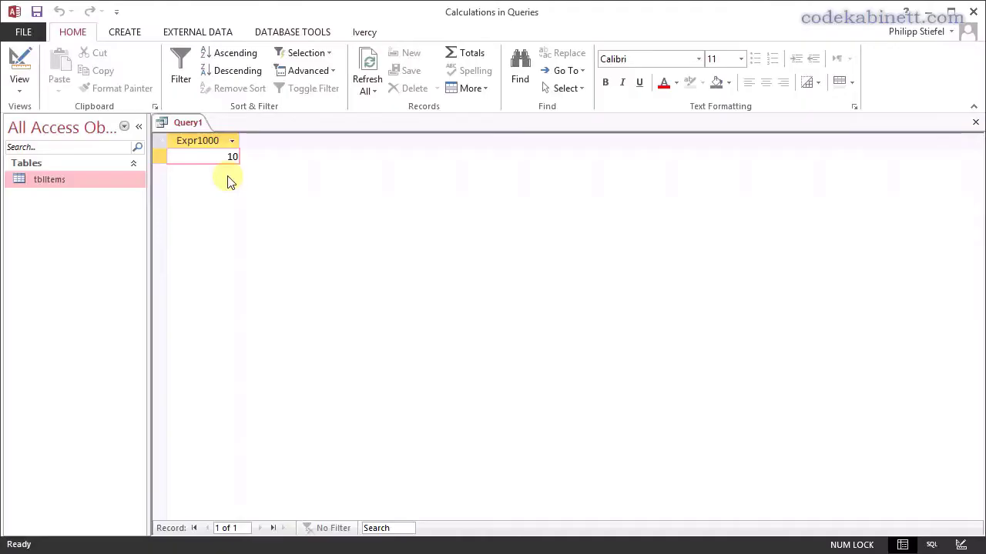
Close the query without saving its design
{"action": "left_click", "coordinate": [975, 122]}
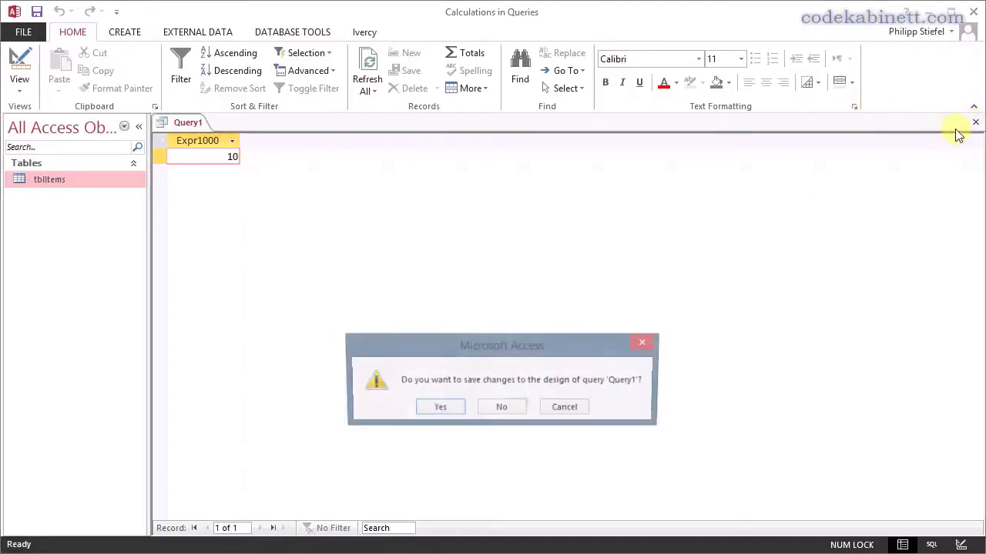
{"action": "left_click", "coordinate": [501, 406]}
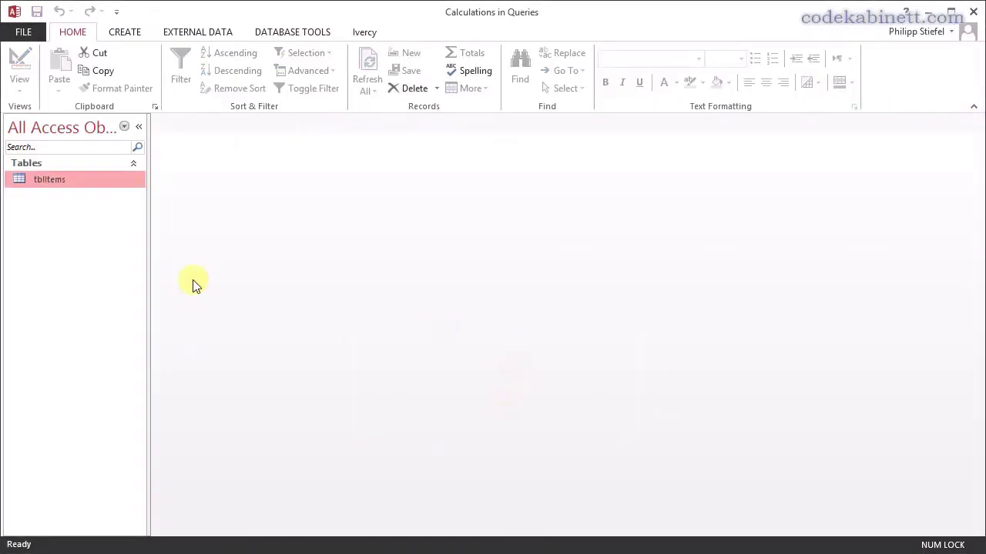
Open the tblItems table, examine its ID, ItemName and NetPrice columns, and close it again
{"action": "double_click", "coordinate": [66, 179]}
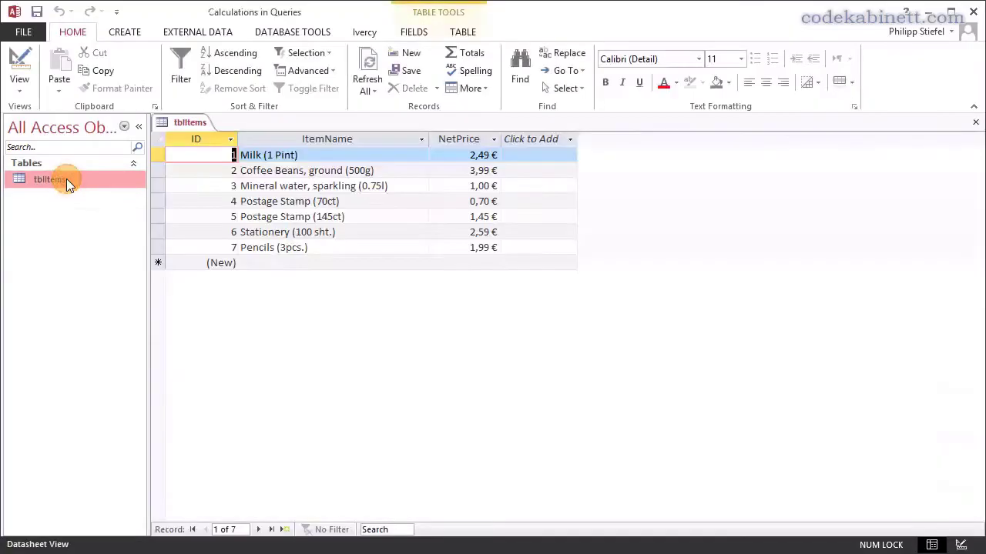
{"action": "left_click", "coordinate": [353, 246]}
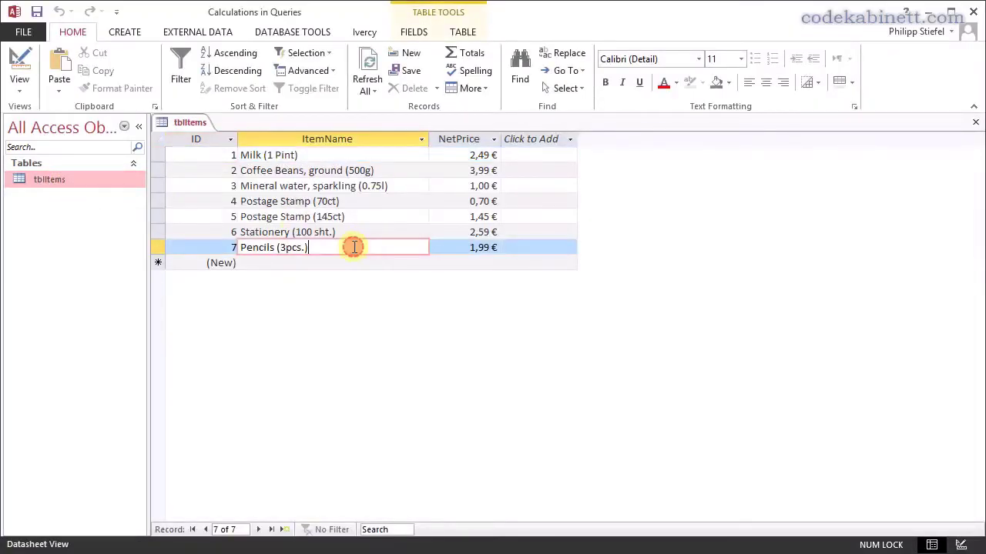
{"action": "left_click", "coordinate": [212, 141]}
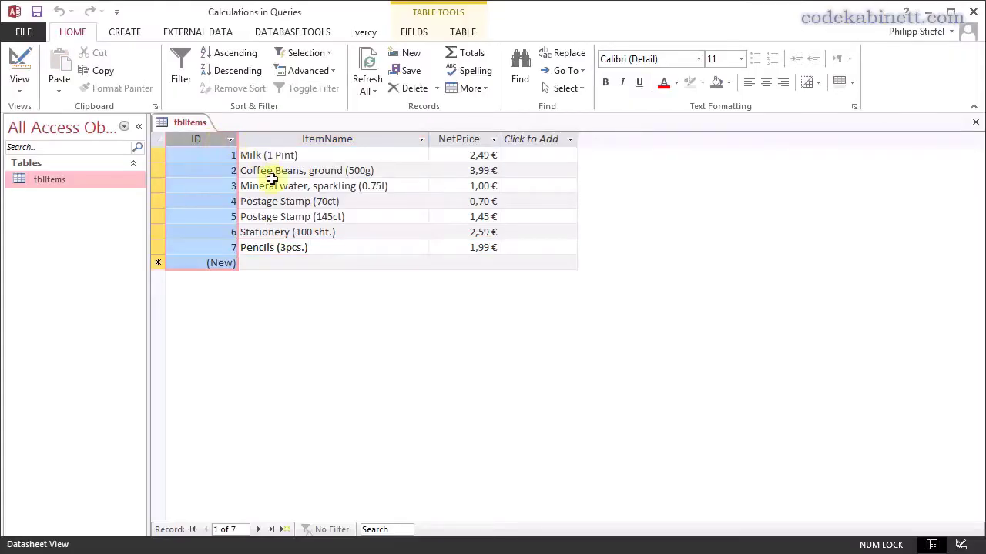
{"action": "left_click", "coordinate": [313, 143]}
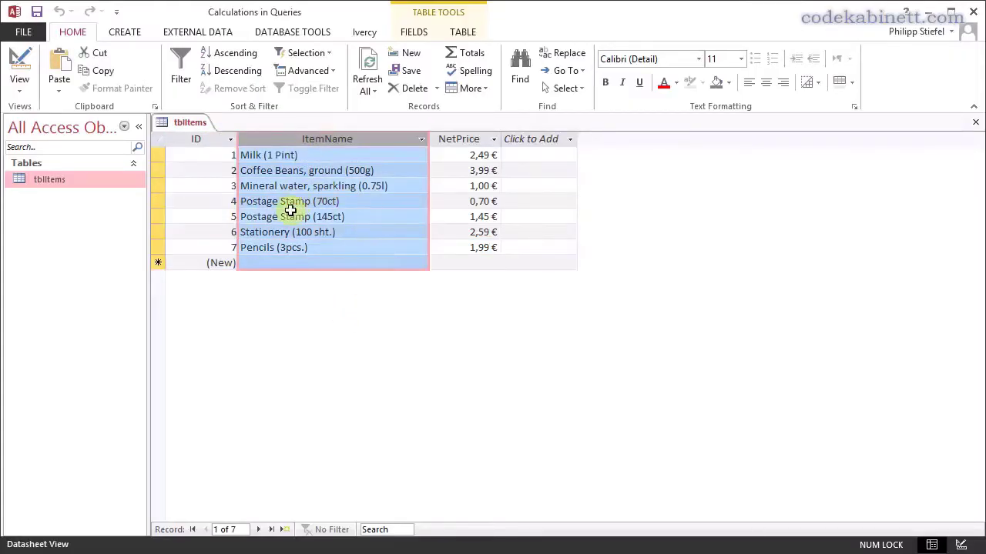
{"action": "left_click", "coordinate": [460, 143]}
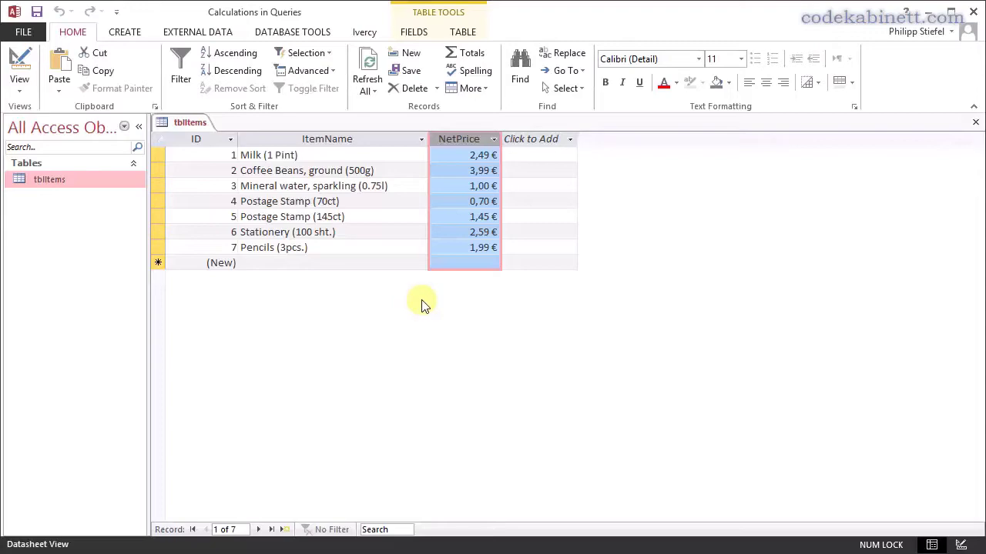
{"action": "left_click", "coordinate": [375, 263]}
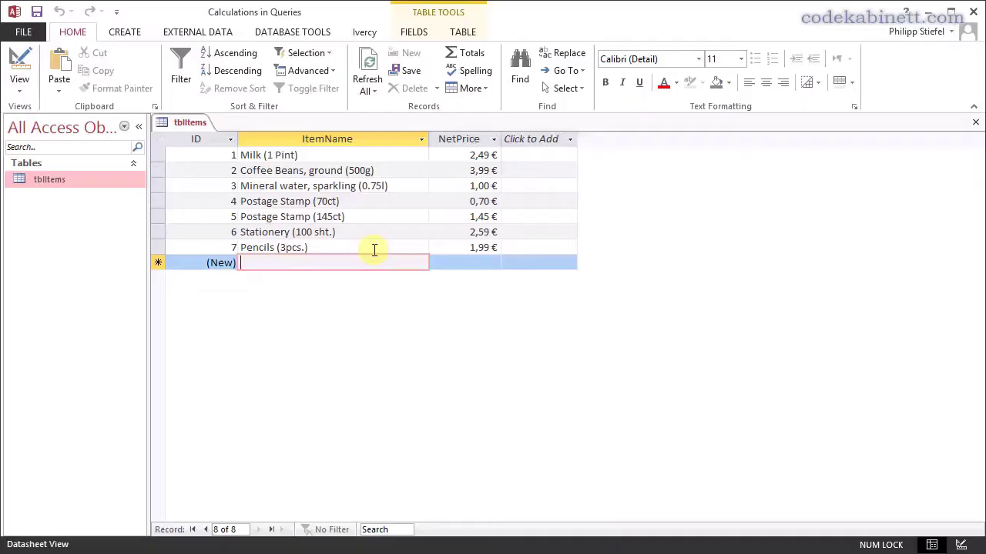
{"action": "left_click", "coordinate": [463, 142]}
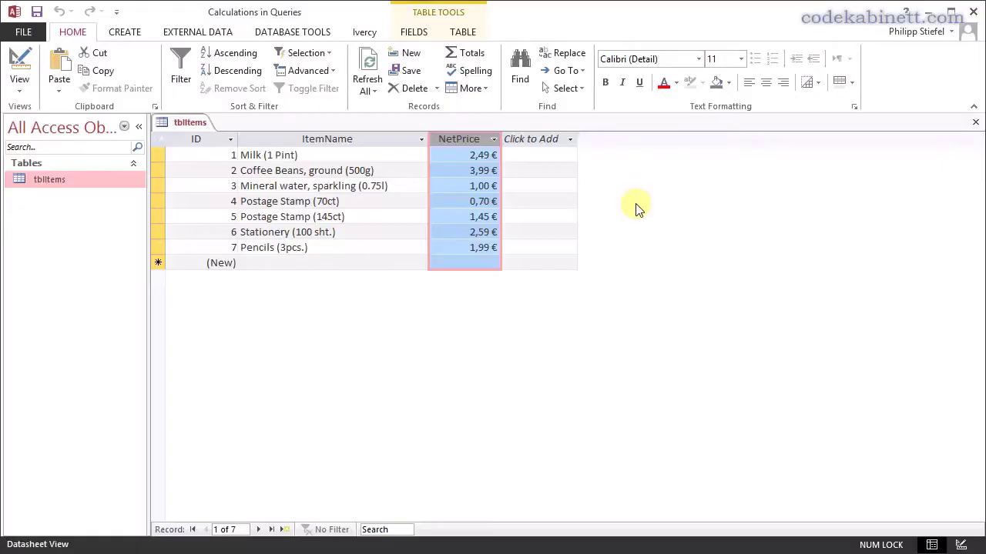
{"action": "left_click", "coordinate": [976, 125]}
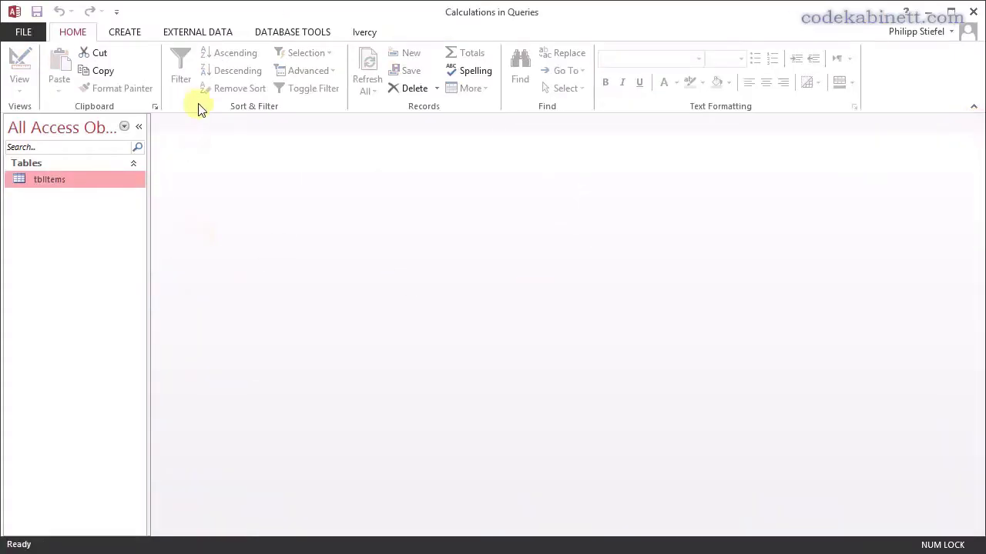
Create a new query in design view based on the tblItems table
{"action": "left_click", "coordinate": [131, 32]}
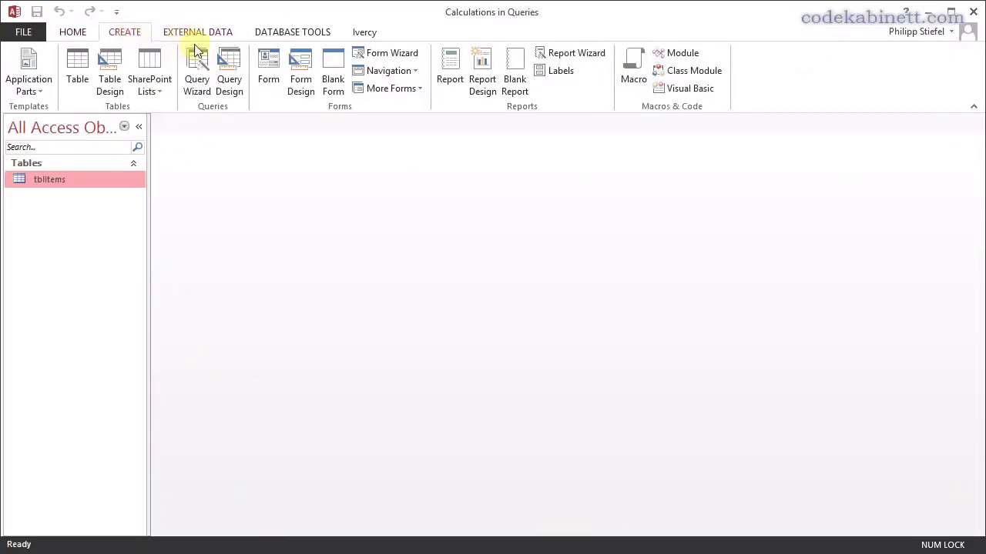
{"action": "left_click", "coordinate": [240, 71]}
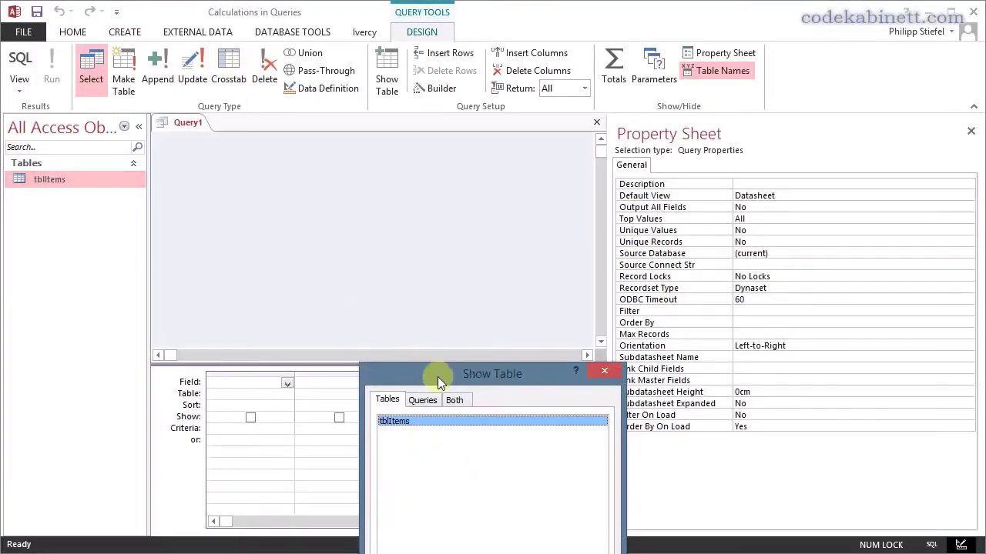
{"action": "left_click_drag", "start_coordinate": [440, 378], "coordinate": [411, 193]}
{"action": "left_click", "coordinate": [500, 407]}
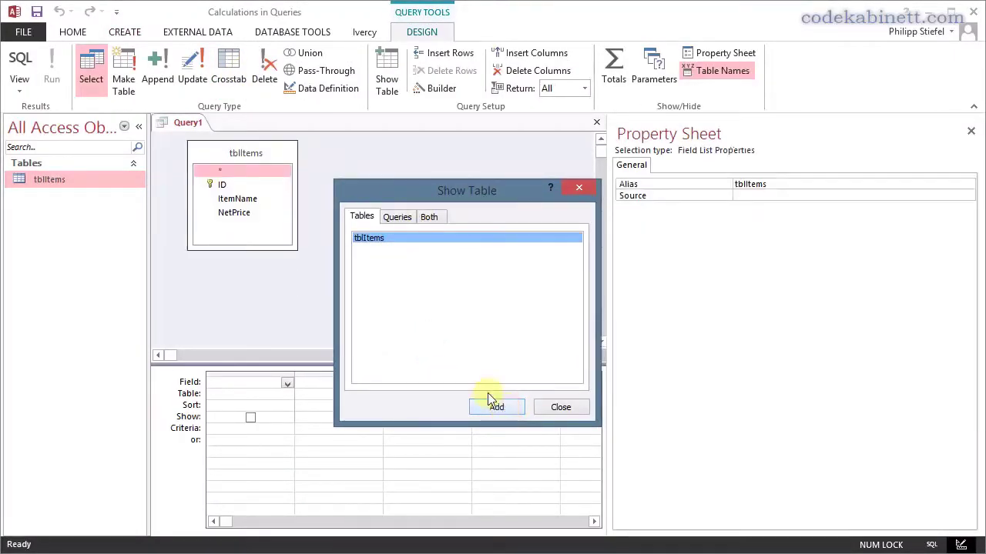
{"action": "left_click", "coordinate": [560, 407]}
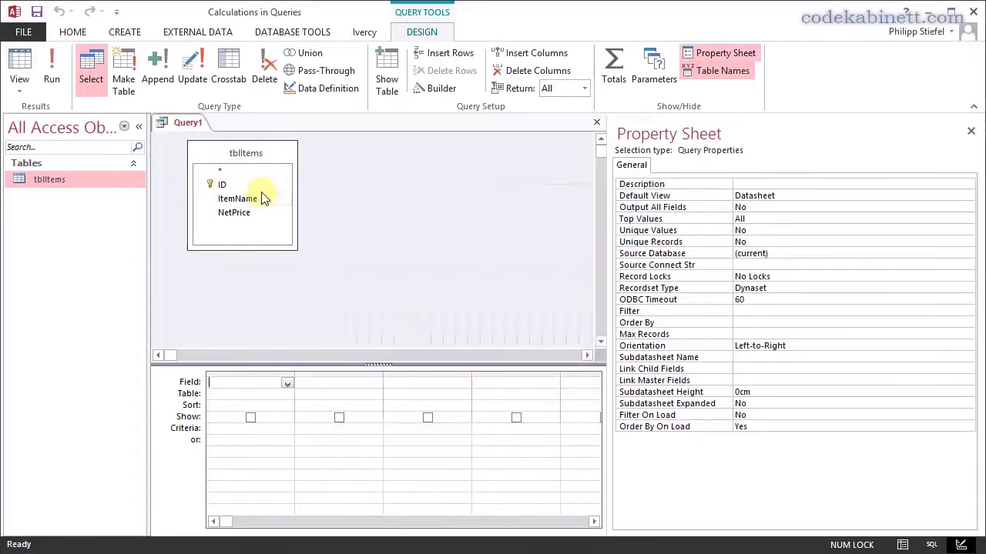
Add the ID, ItemName and NetPrice fields of tblItems to the query's design grid
{"action": "left_click", "coordinate": [248, 185]}
{"action": "left_click", "coordinate": [241, 198], "text": "ctrl"}
{"action": "left_click", "coordinate": [236, 213], "text": "ctrl"}
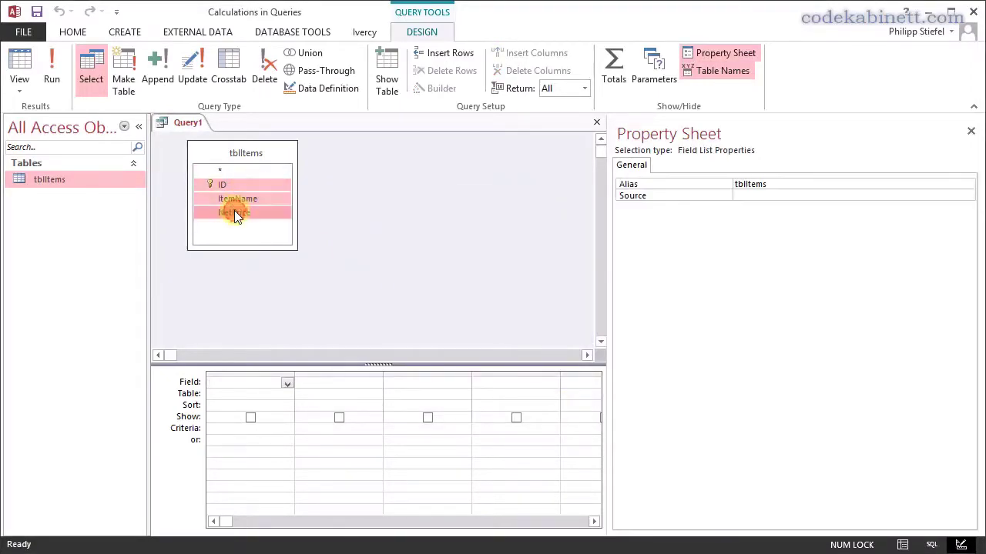
{"action": "left_click_drag", "start_coordinate": [237, 200], "coordinate": [234, 392]}
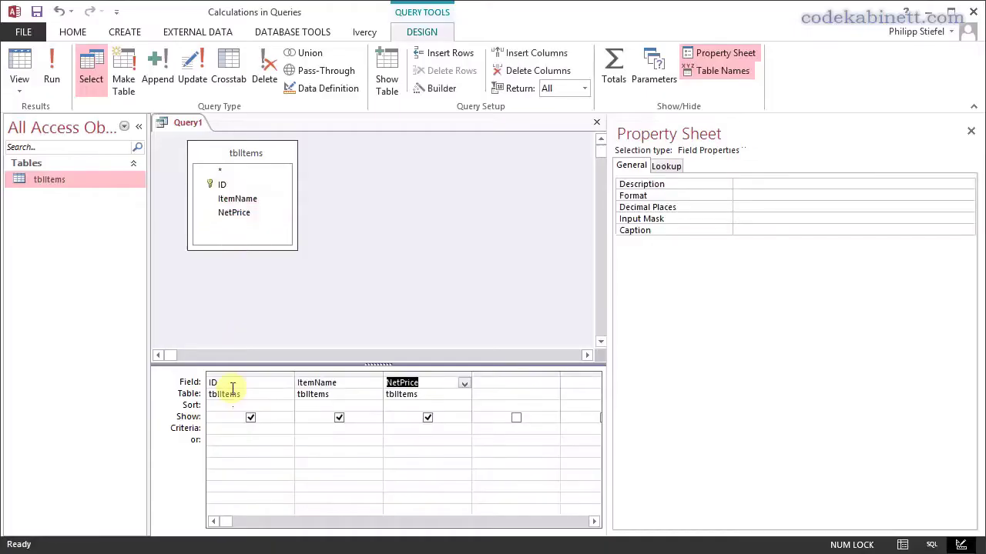
Enter the calculated field NetPrice + (Netpric / 100 * 19) in the first empty column of the query grid
{"action": "left_click", "coordinate": [487, 383]}
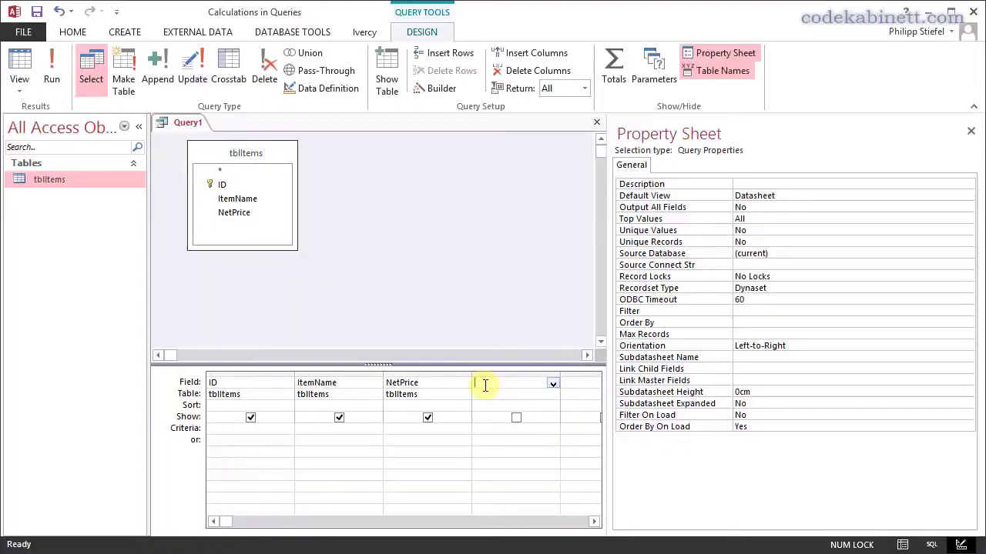
{"action": "type", "text": "Ne"}
{"action": "key", "text": "End"}
{"action": "type", "text": "+ (Netpric"}
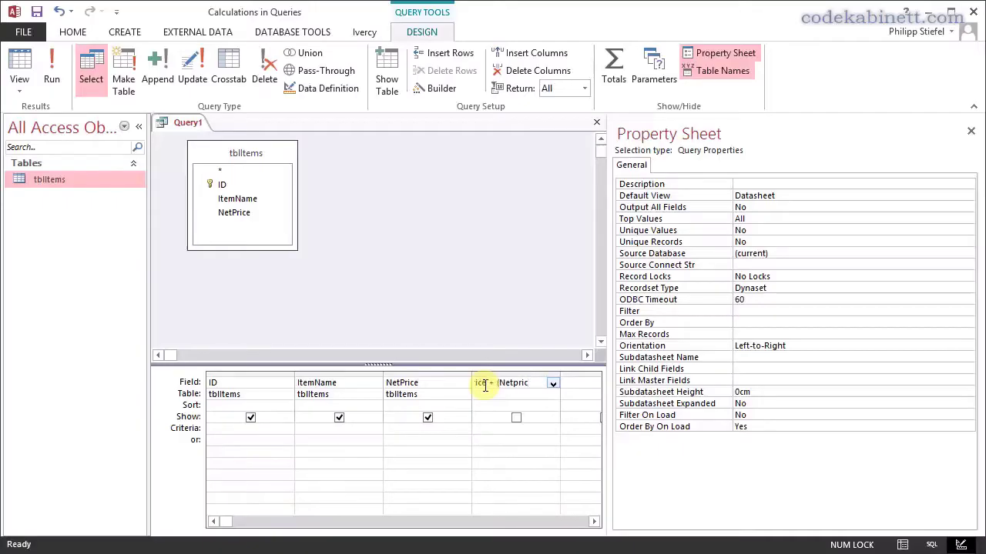
{"action": "type", "text": " / 100 * "}
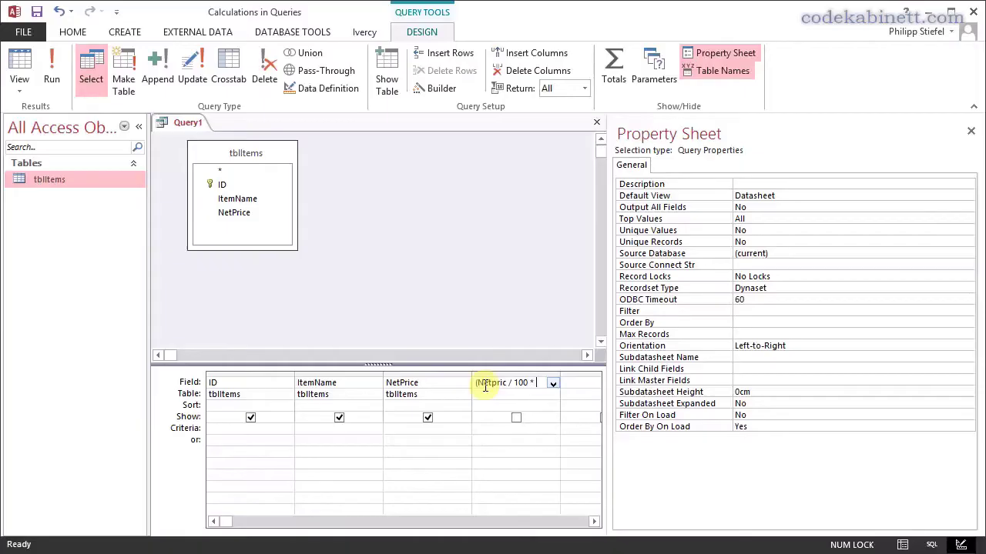
{"action": "type", "text": "19)"}
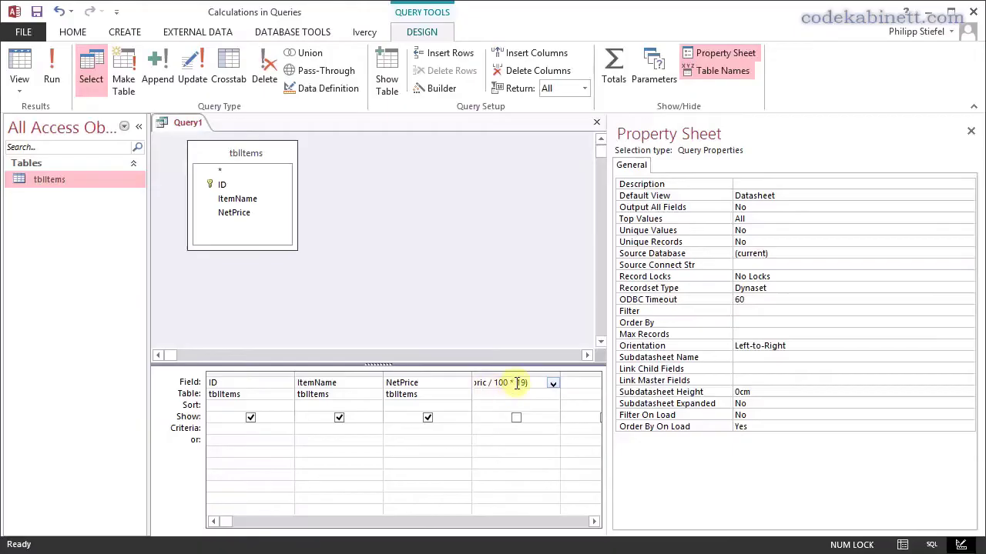
{"action": "left_click_drag", "start_coordinate": [494, 382], "coordinate": [526, 385]}
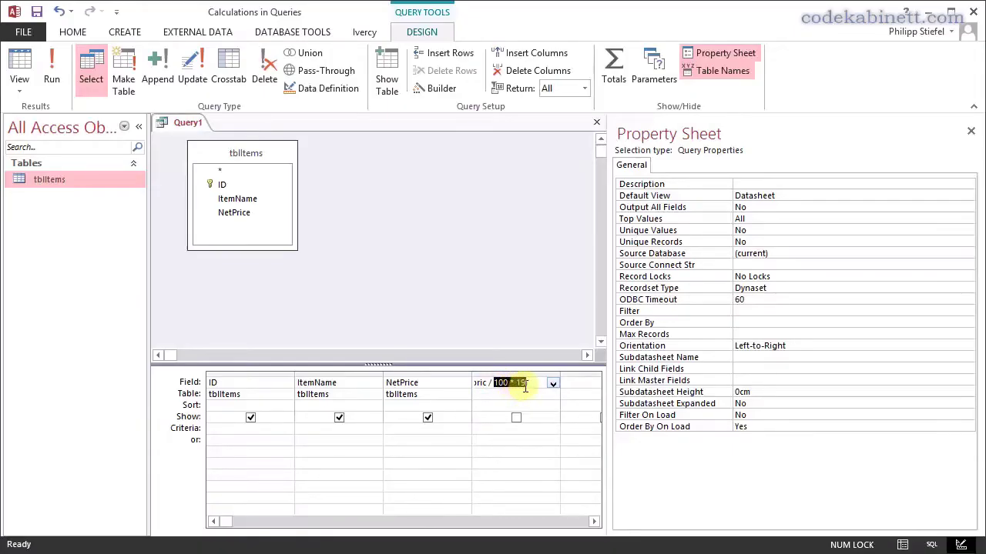
{"action": "left_click", "coordinate": [535, 383]}
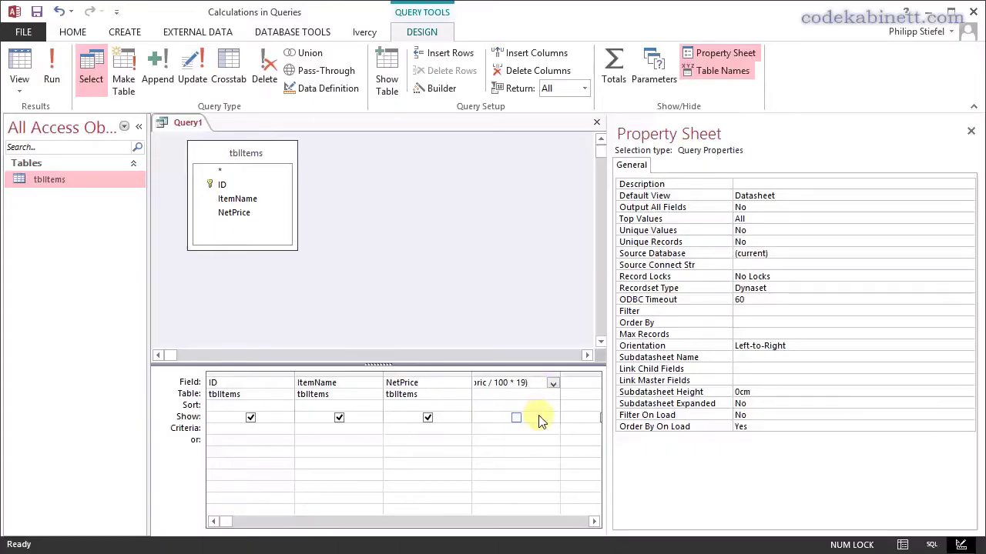
{"action": "left_click", "coordinate": [533, 436]}
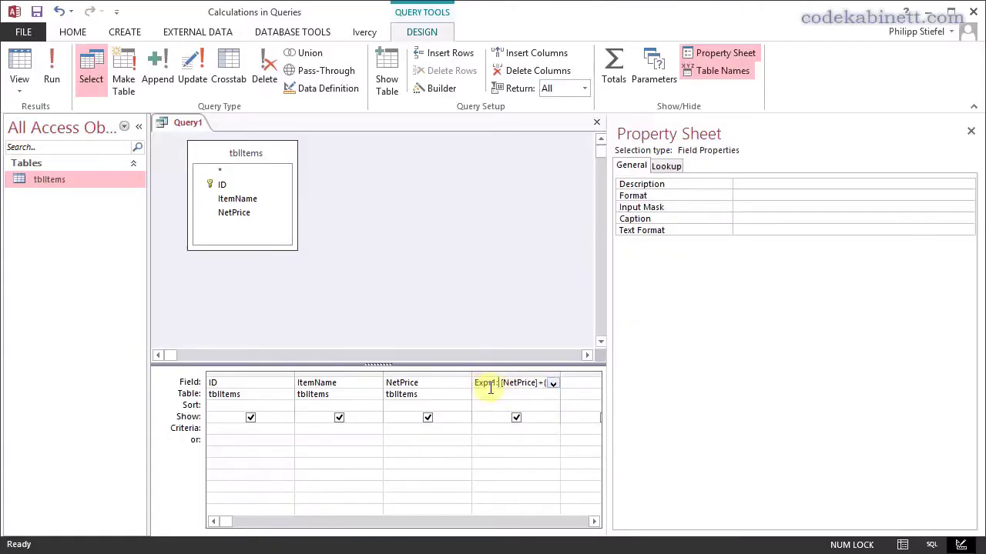
{"action": "left_click", "coordinate": [499, 383]}
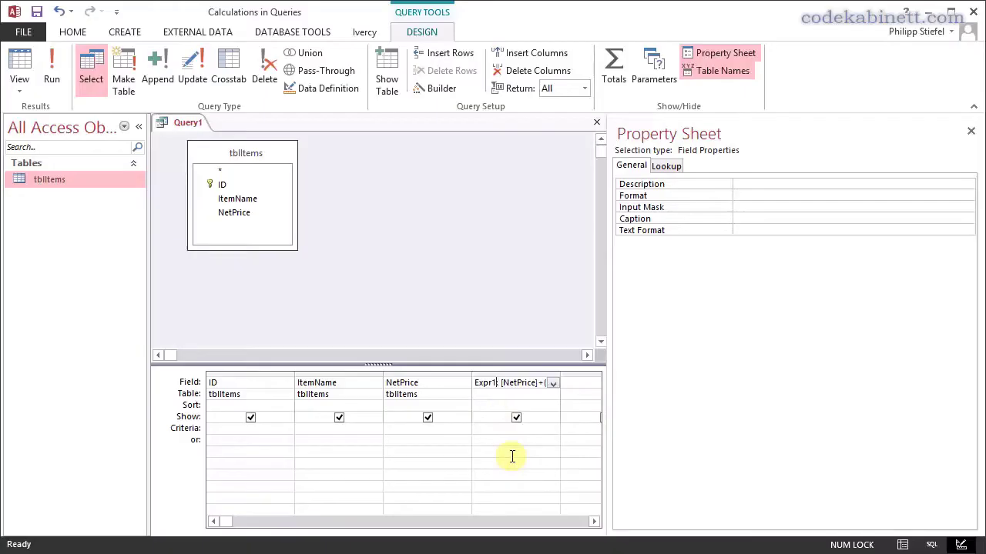
Name the calculated column GrossPrice and widen it so the whole expression fits in the design grid
{"action": "key", "text": "shift+Home"}
{"action": "type", "text": "Banana"}
{"action": "key", "text": "shift+Home"}
{"action": "type", "text": "GrossPrice"}
{"action": "key", "text": "Tab"}
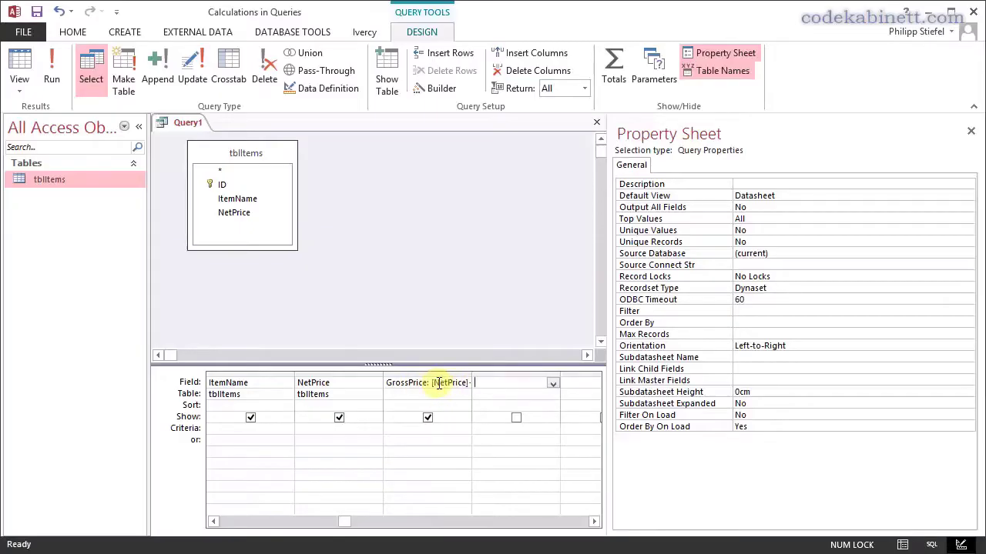
{"action": "left_click_drag", "start_coordinate": [470, 375], "coordinate": [801, 373]}
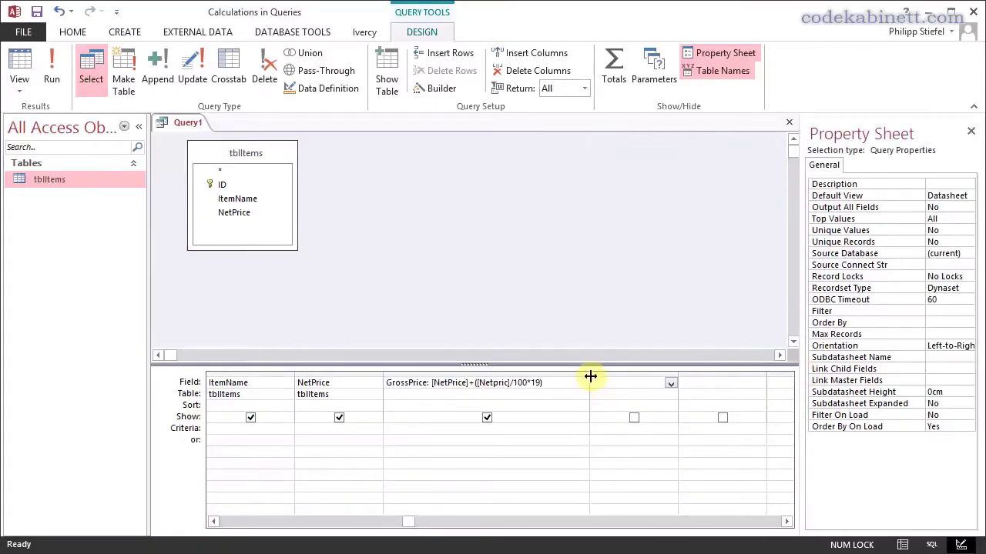
{"action": "left_click_drag", "start_coordinate": [590, 376], "coordinate": [759, 378]}
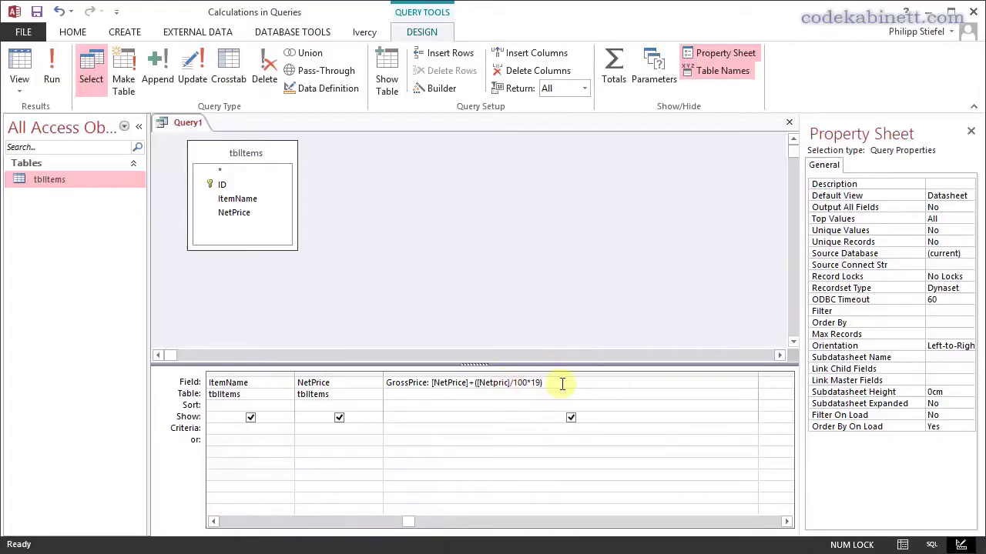
Correct the misspelled field reference in the GrossPrice expression to [Netprice] using the Zoom window
{"action": "left_click", "coordinate": [591, 383]}
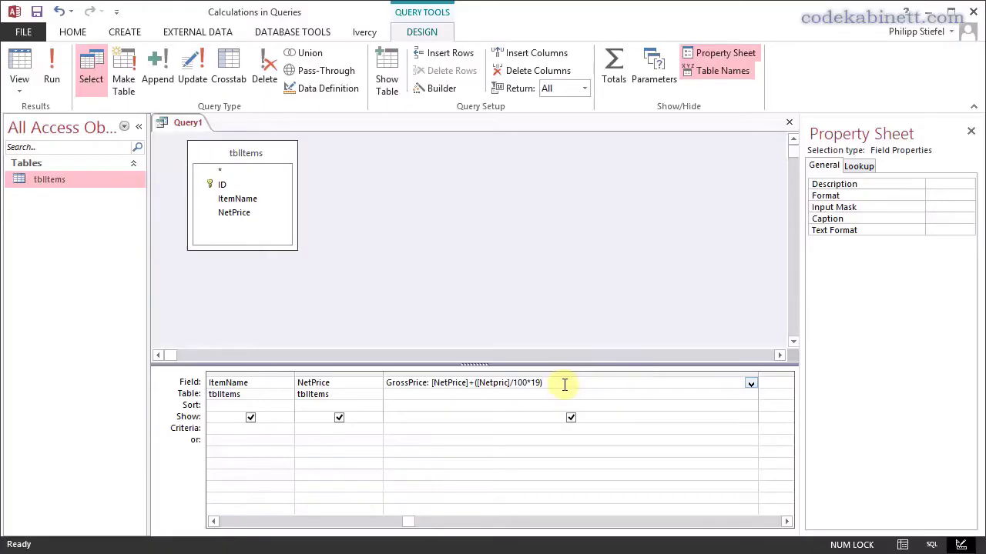
{"action": "right_click", "coordinate": [565, 385]}
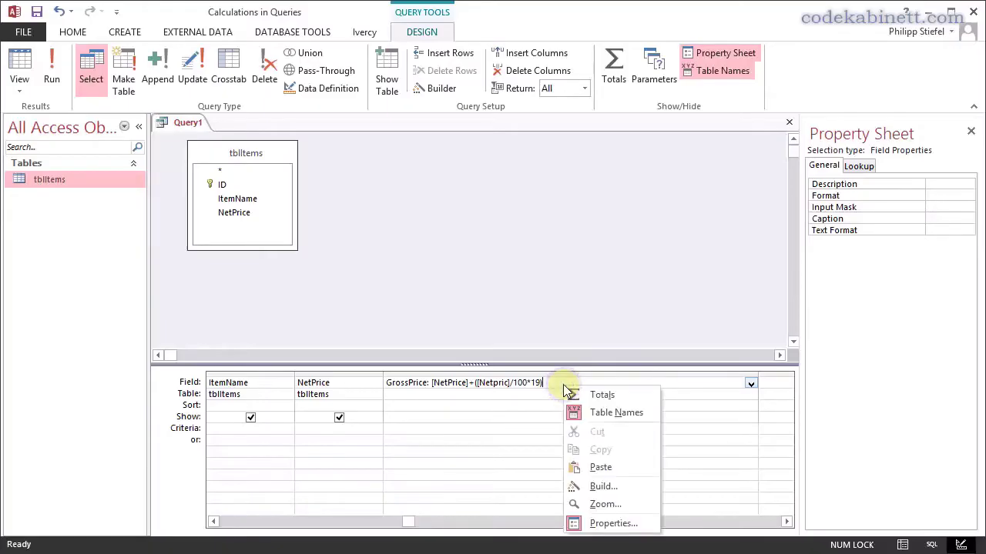
{"action": "left_click", "coordinate": [625, 505]}
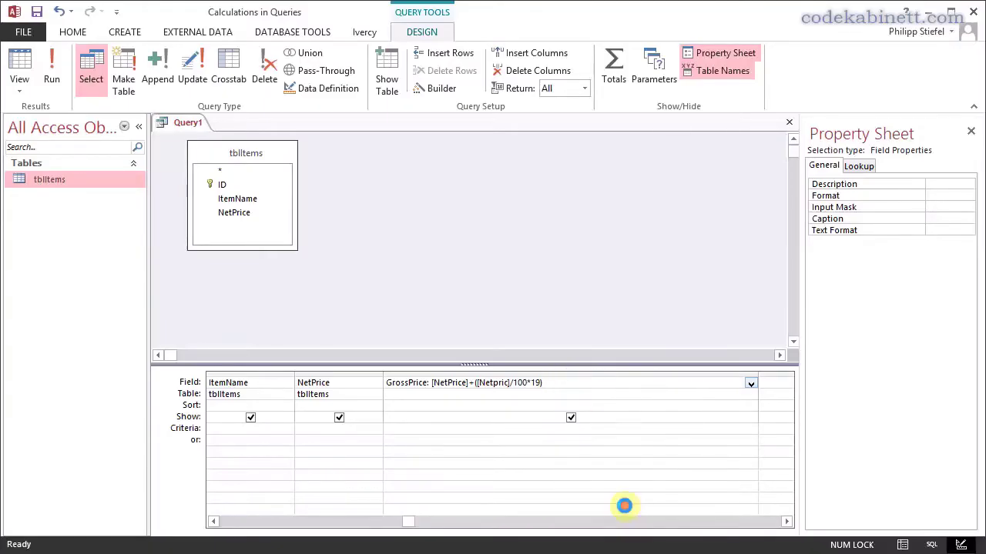
{"action": "left_click", "coordinate": [516, 258]}
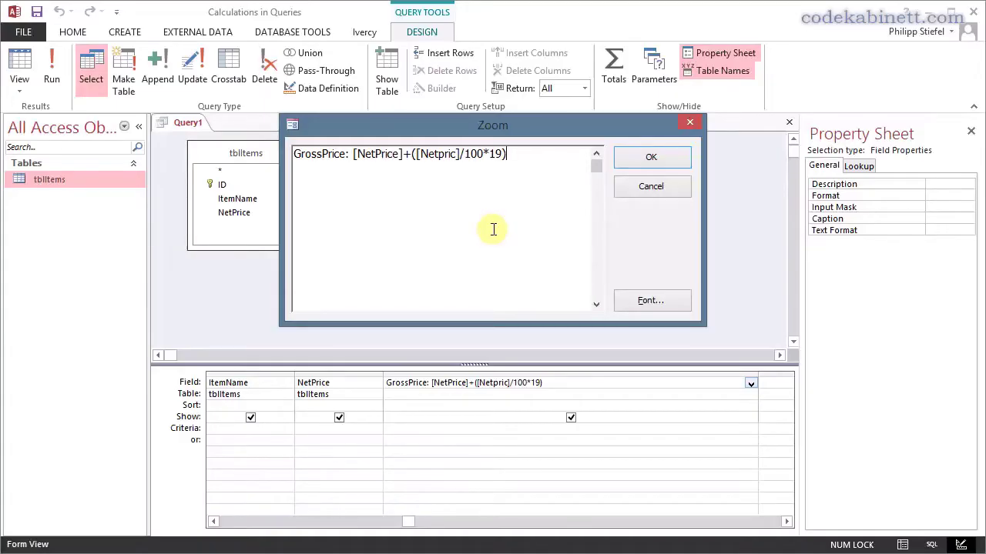
{"action": "left_click", "coordinate": [456, 154]}
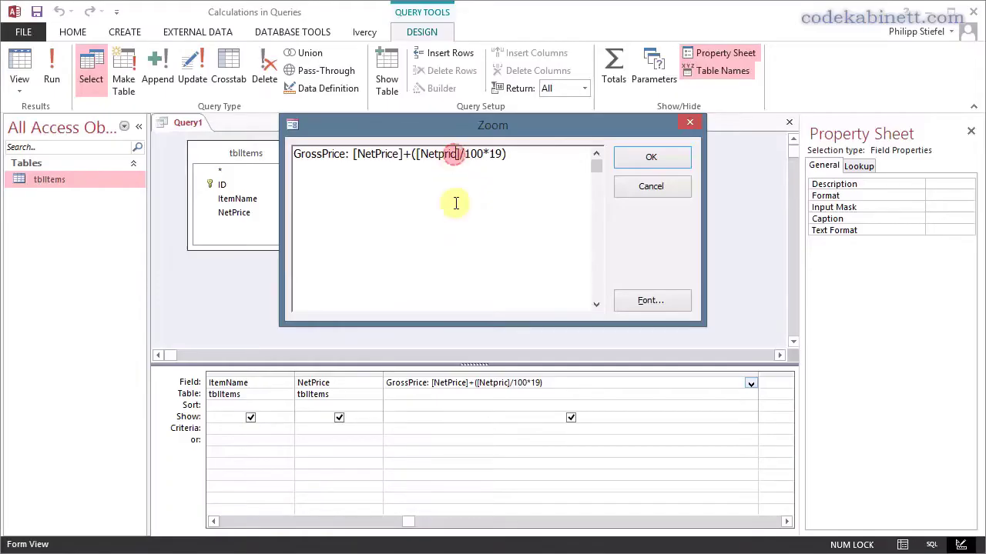
{"action": "type", "text": "e"}
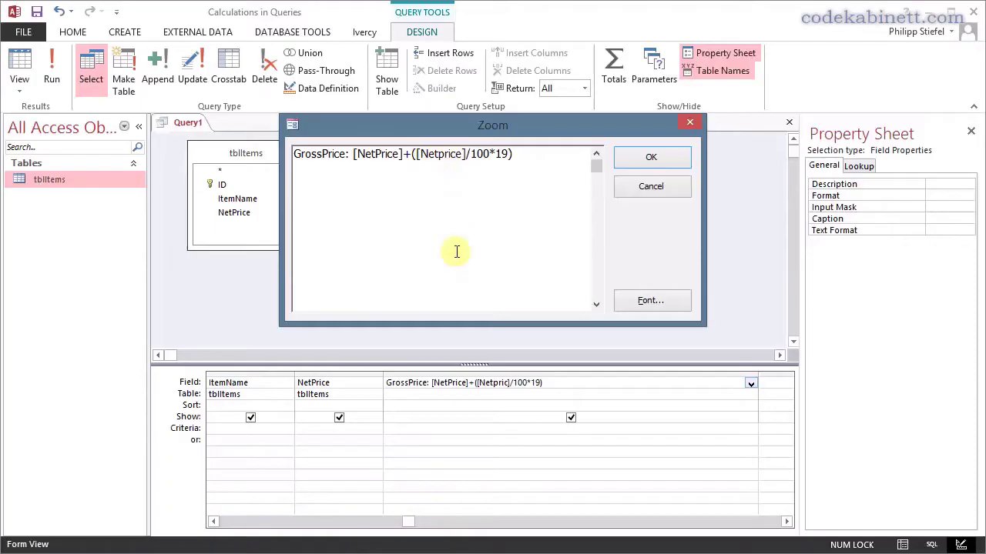
{"action": "left_click", "coordinate": [628, 160]}
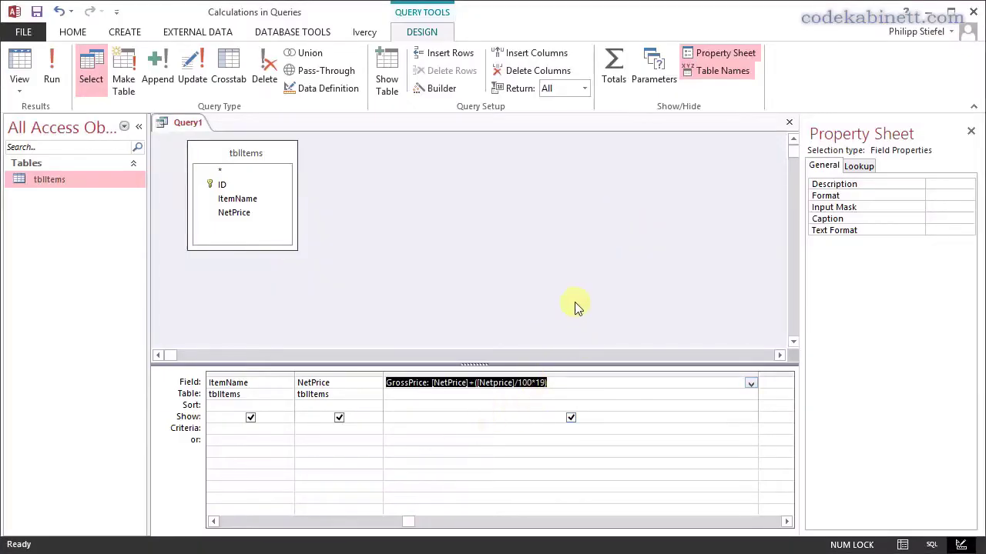
Run the query and examine the GrossPrice column, comparing the postage stamp rows with the milk and coffee rows
{"action": "left_click", "coordinate": [56, 69]}
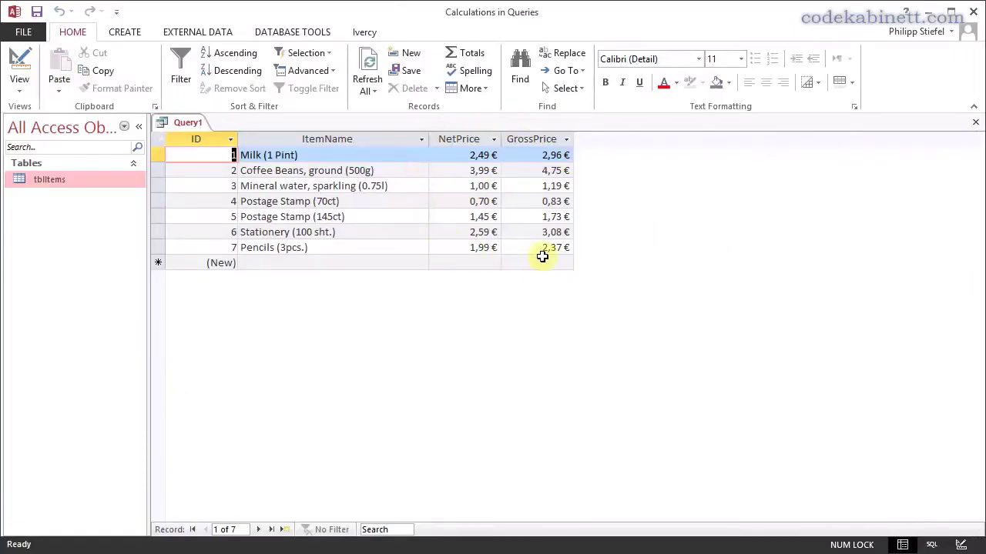
{"action": "left_click", "coordinate": [550, 139]}
{"action": "left_click", "coordinate": [529, 262]}
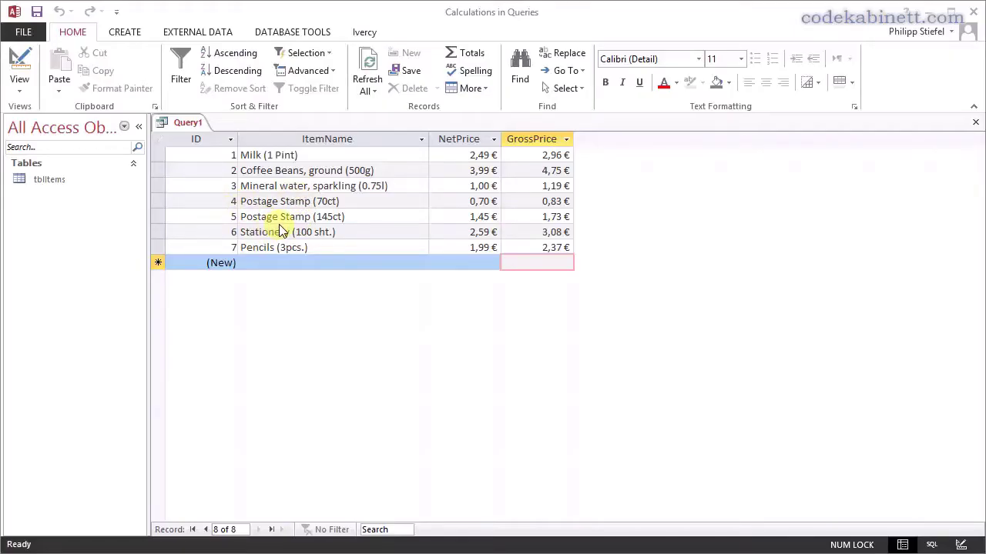
{"action": "left_click", "coordinate": [159, 201]}
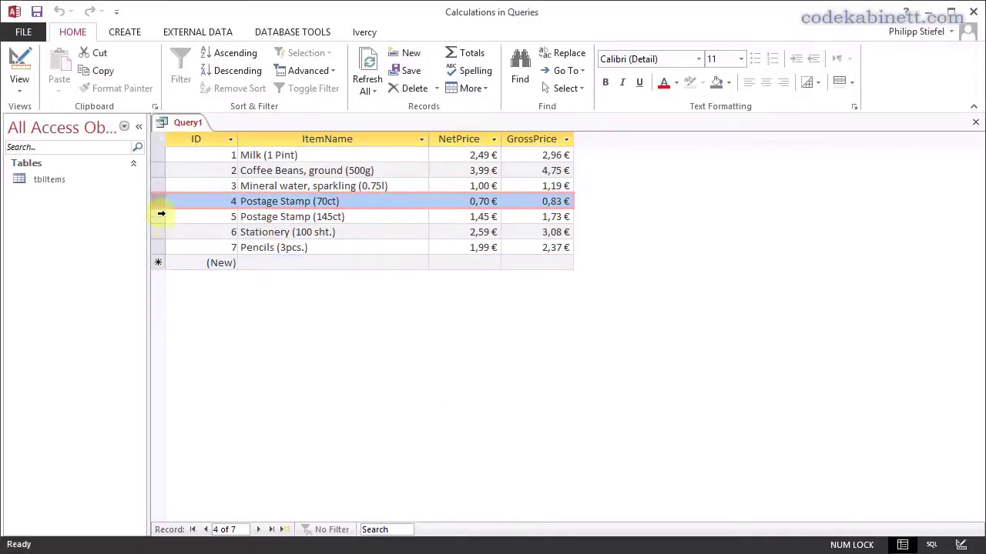
{"action": "left_click_drag", "start_coordinate": [156, 202], "coordinate": [158, 217]}
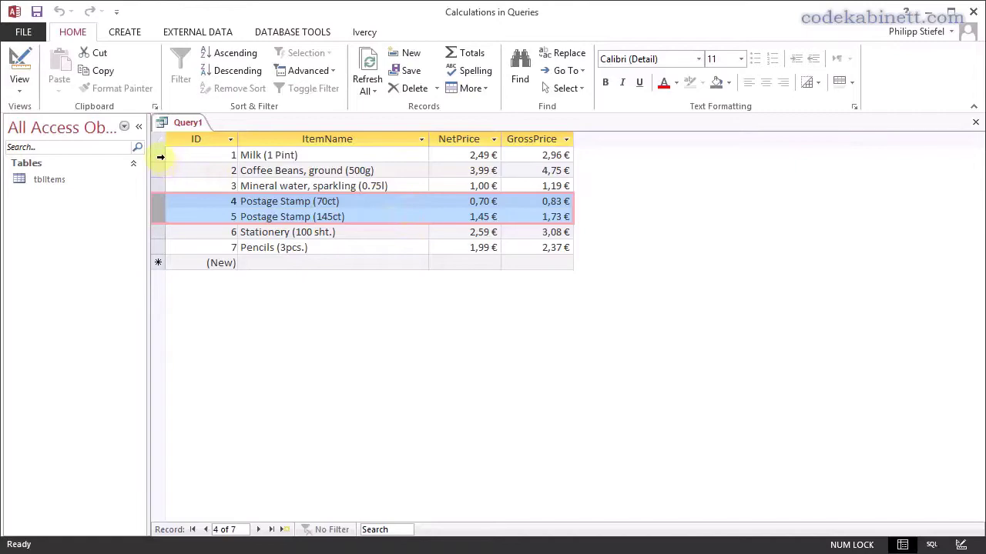
{"action": "left_click_drag", "start_coordinate": [158, 156], "coordinate": [158, 168]}
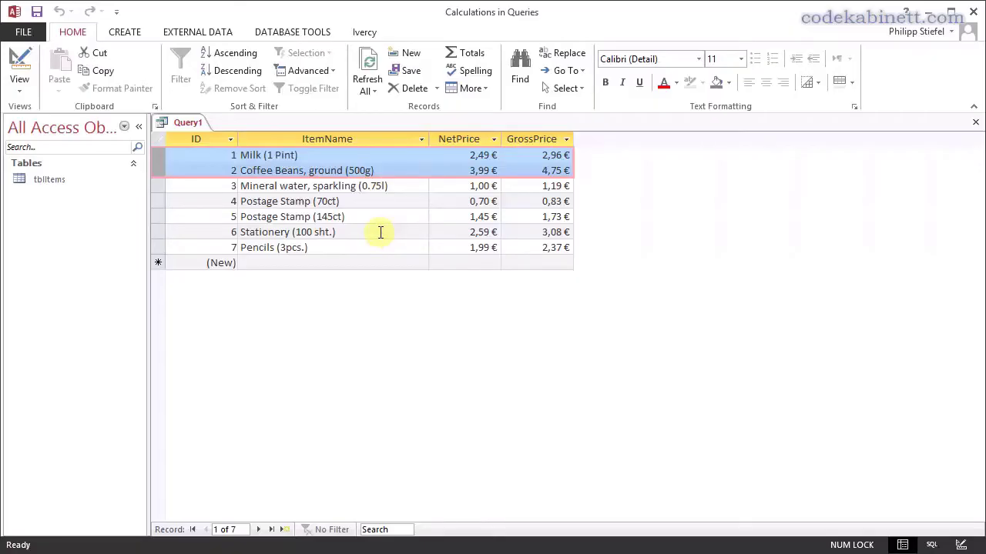
Return to design view and inspect the fixed tax rate in the zoomed GrossPrice expression without changing it
{"action": "left_click", "coordinate": [20, 68]}
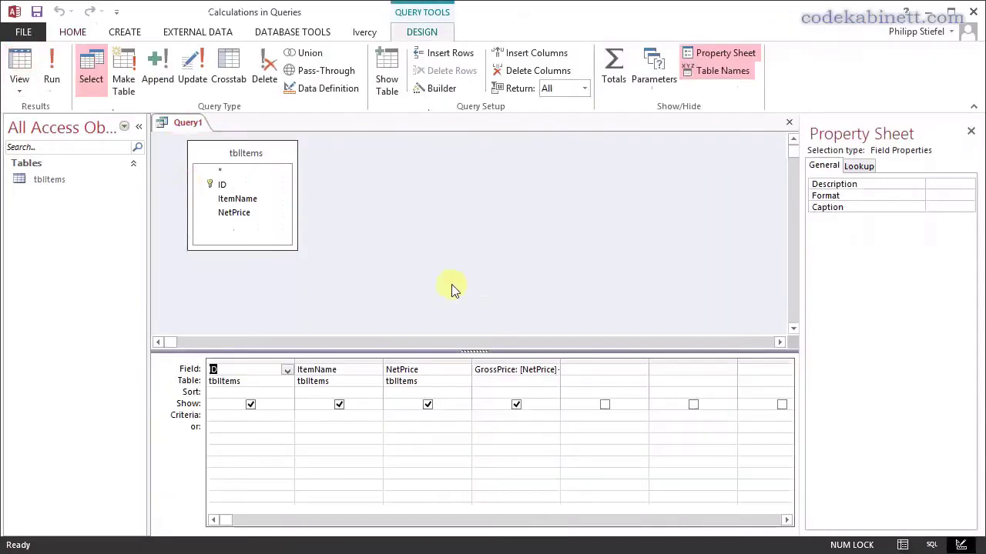
{"action": "right_click", "coordinate": [533, 370]}
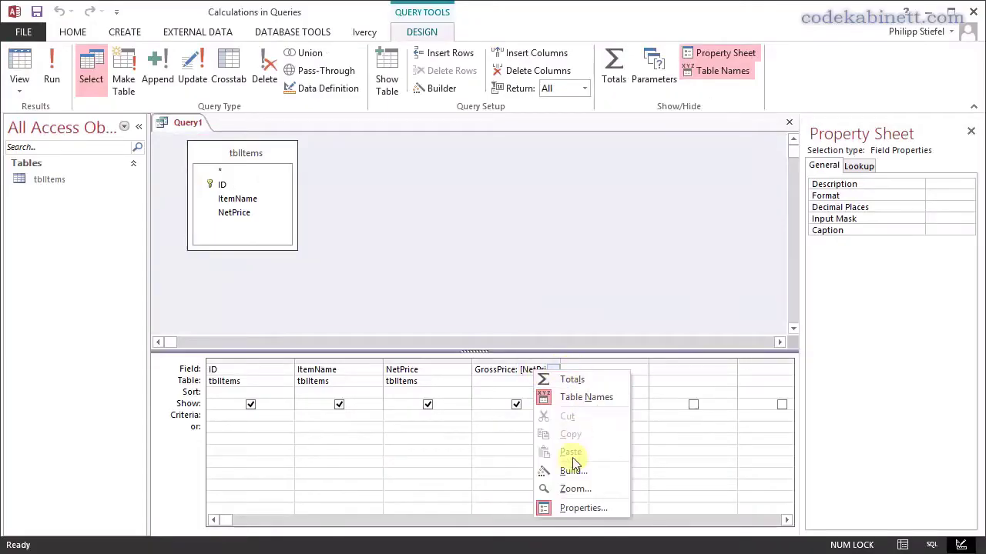
{"action": "left_click", "coordinate": [573, 490]}
{"action": "double_click", "coordinate": [501, 154]}
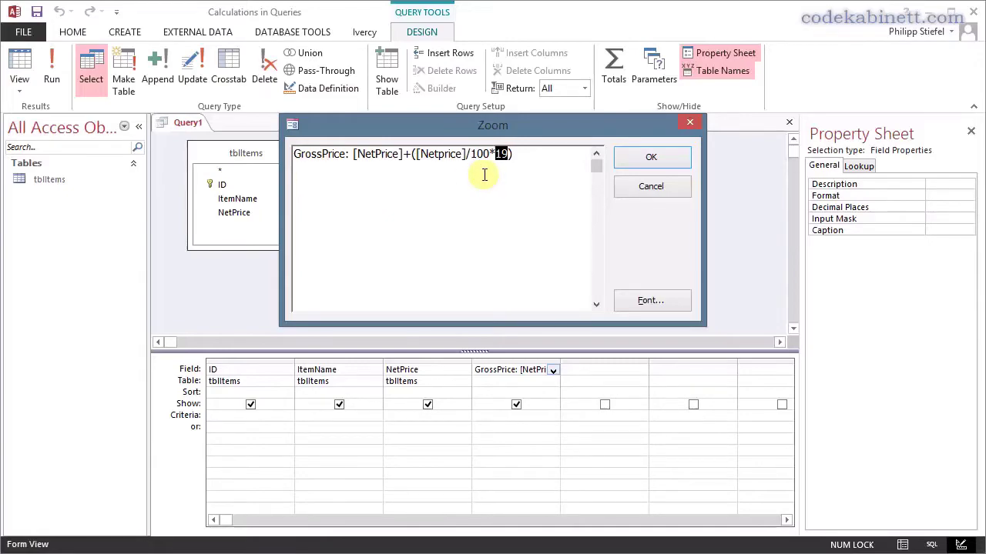
{"action": "left_click", "coordinate": [655, 191]}
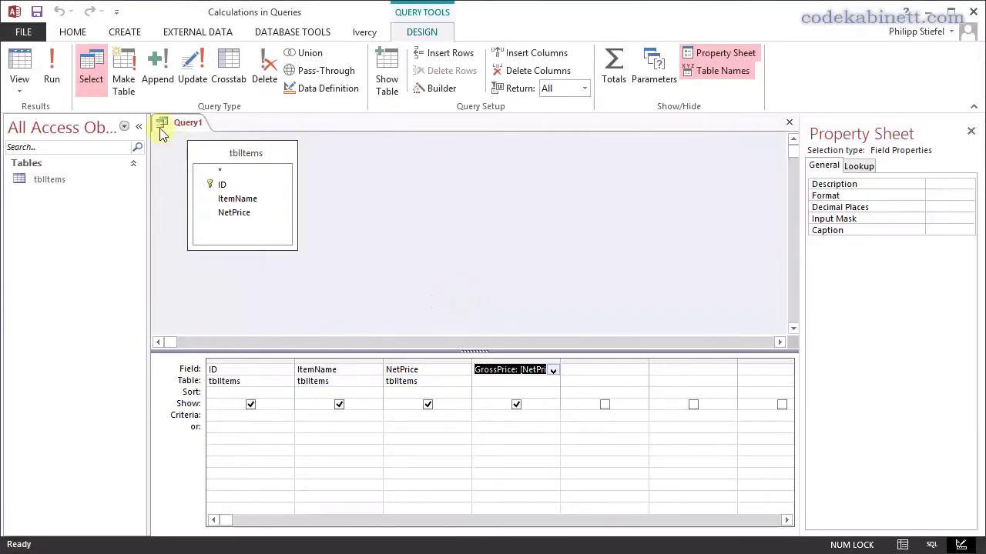
Save the query as qryItem_GrossPrice and close it
{"action": "left_click", "coordinate": [36, 17]}
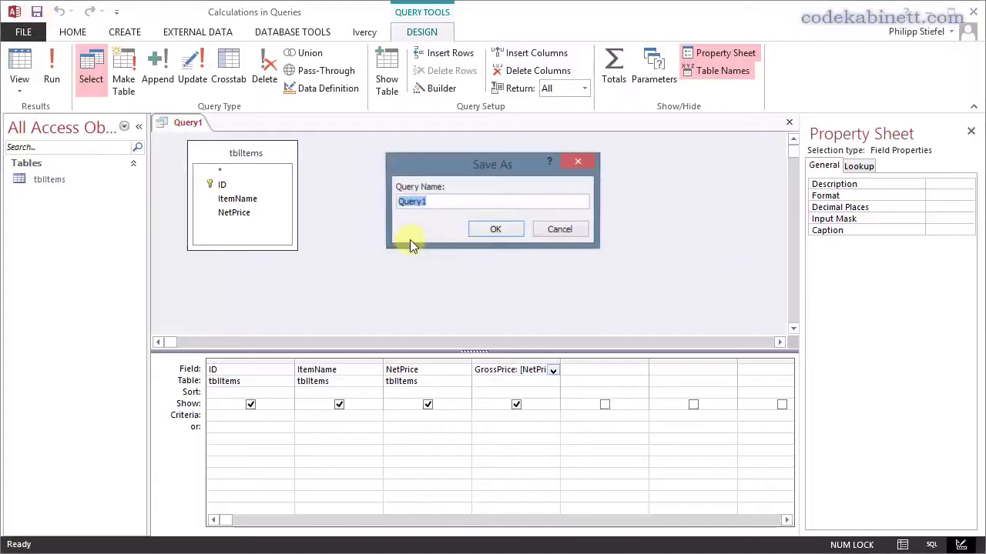
{"action": "type", "text": "qryIt"}
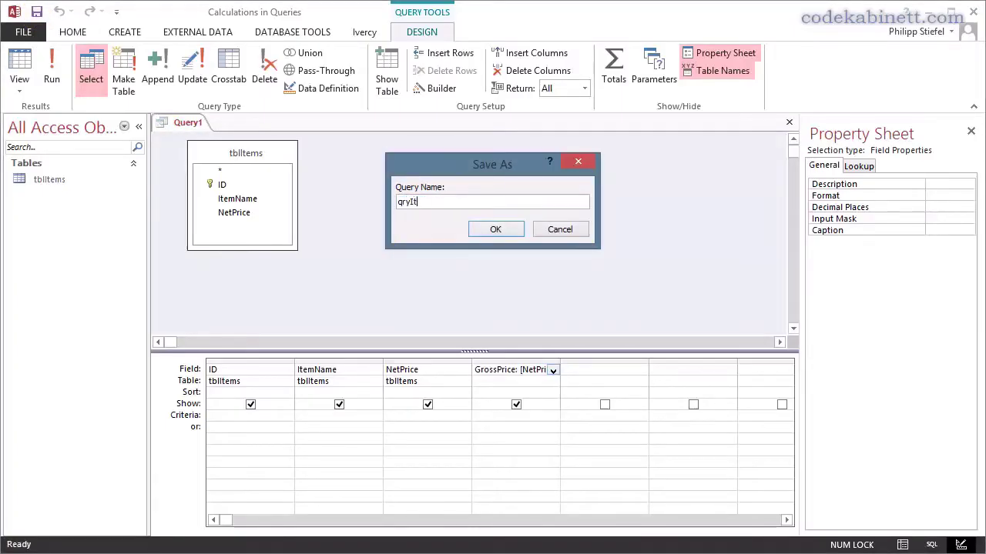
{"action": "type", "text": "em_Gro"}
{"action": "key", "text": "BackSpace"}
{"action": "type", "text": "ossPrice"}
{"action": "key", "text": "Return"}
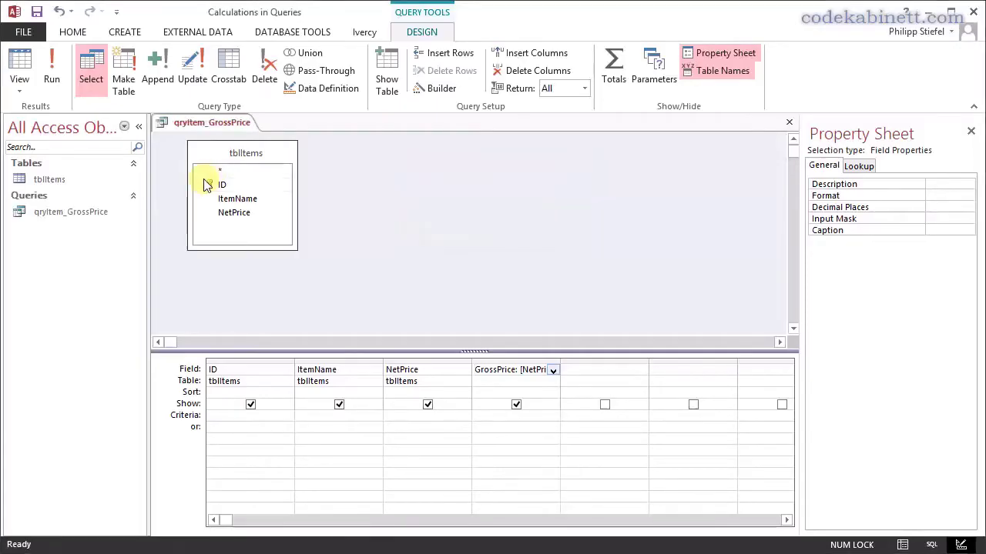
{"action": "left_click", "coordinate": [788, 122]}
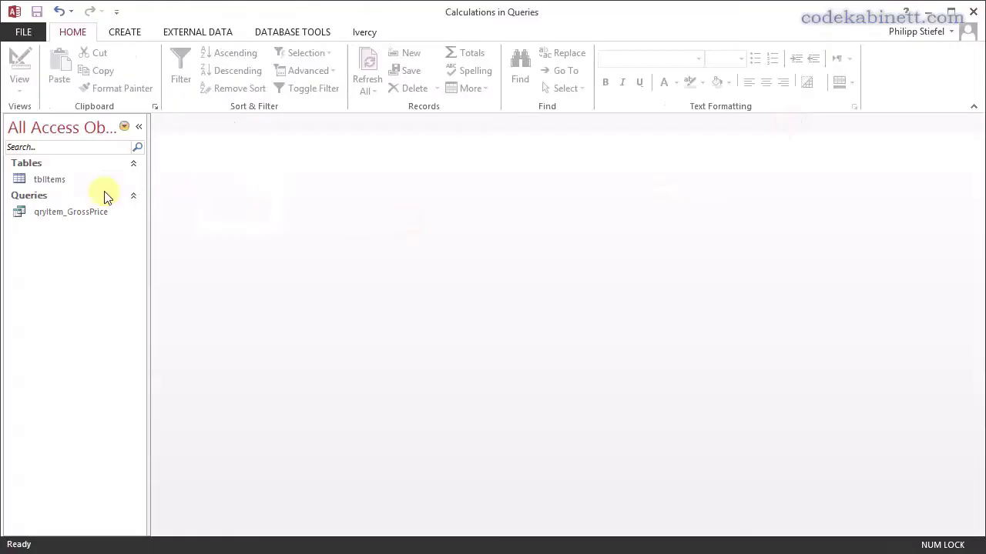
Open the tblItems table in design view and add a VatRate field with the Number data type
{"action": "left_click", "coordinate": [52, 181]}
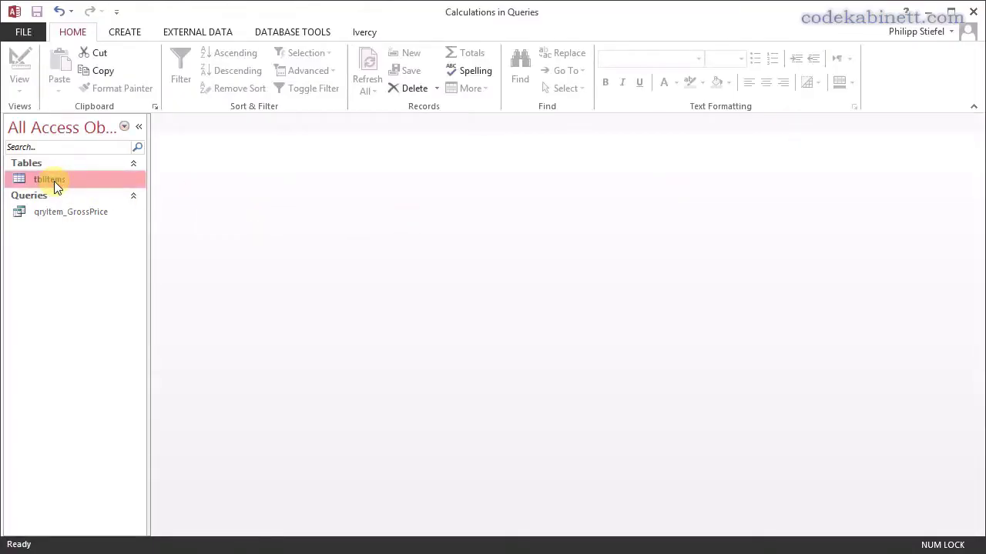
{"action": "right_click", "coordinate": [54, 181]}
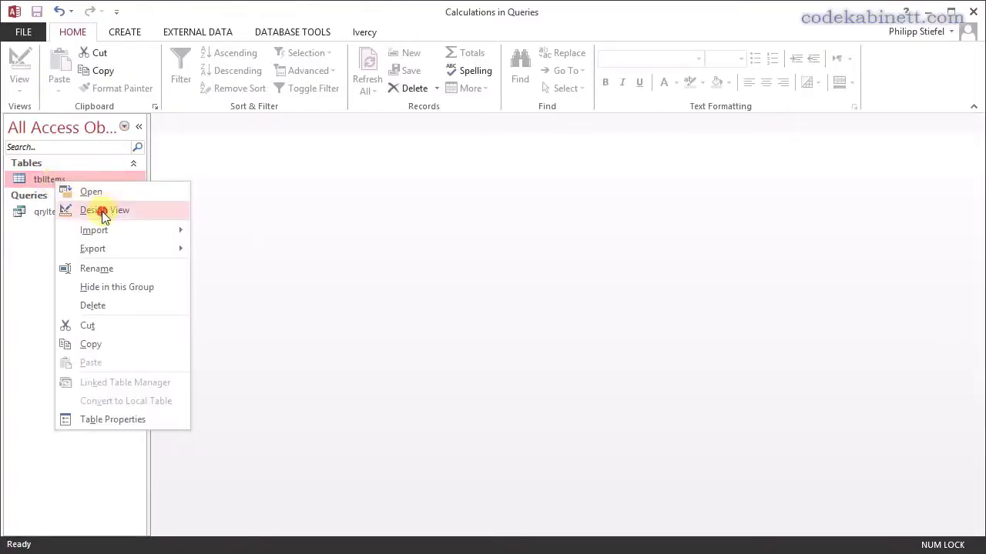
{"action": "left_click", "coordinate": [101, 213]}
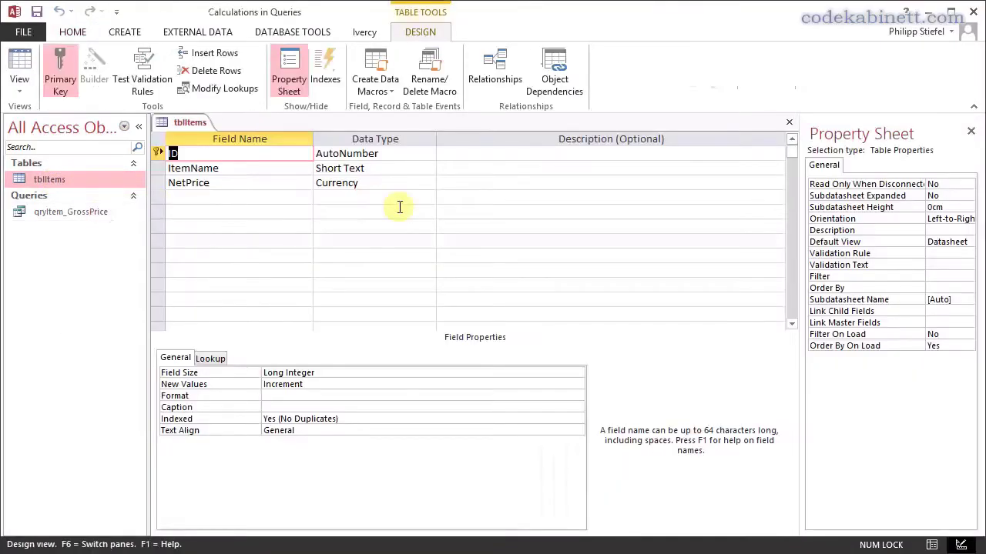
{"action": "left_click", "coordinate": [282, 199]}
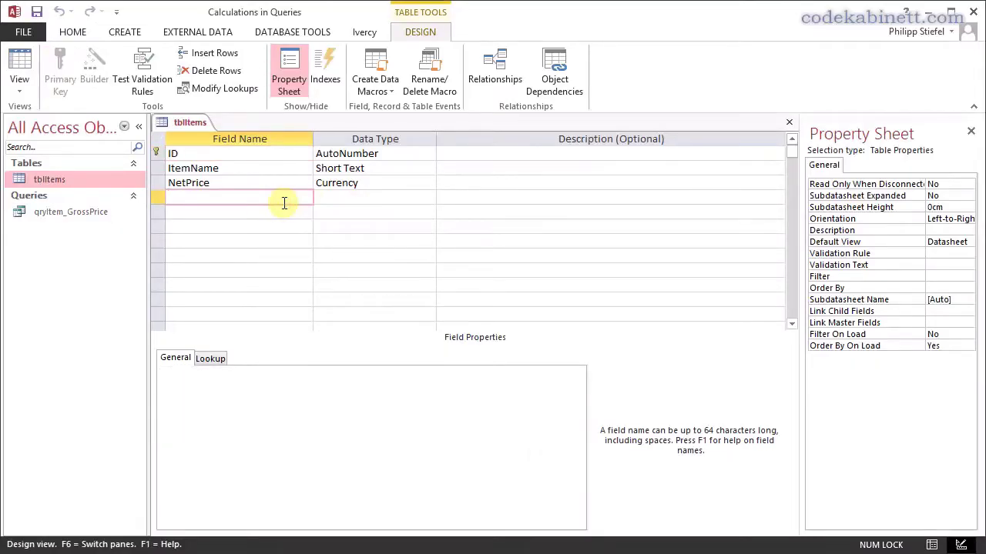
{"action": "type", "text": "VatRate"}
{"action": "key", "text": "Tab"}
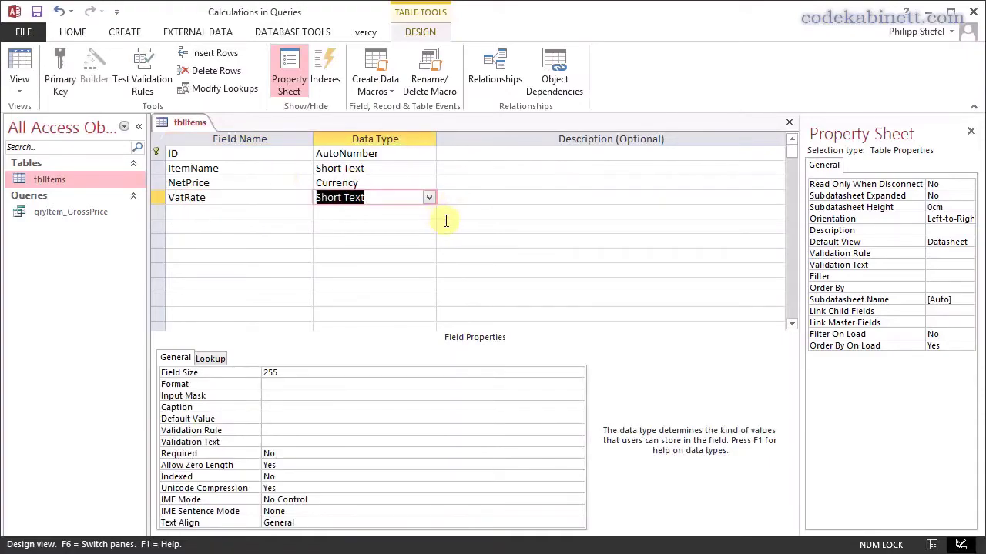
{"action": "left_click", "coordinate": [430, 198]}
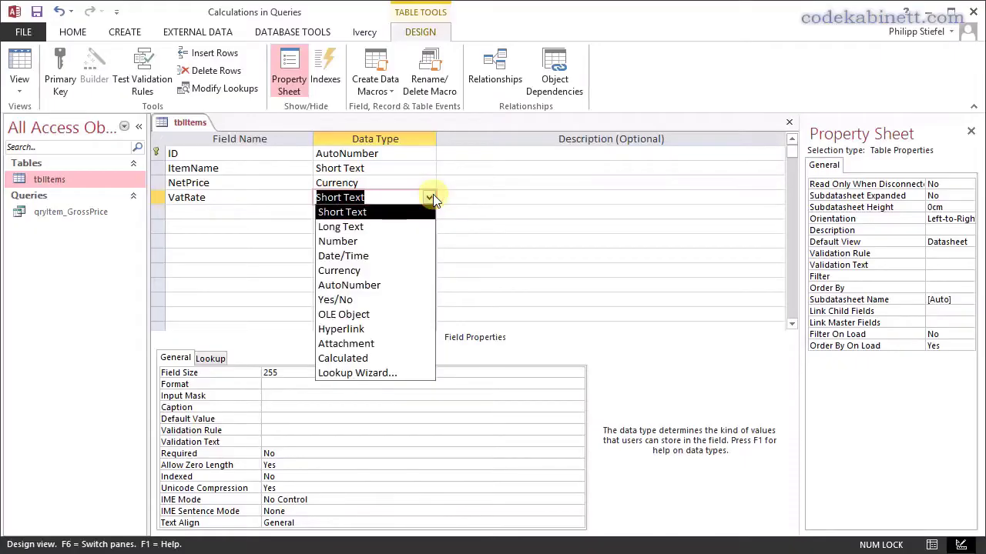
{"action": "left_click", "coordinate": [380, 241]}
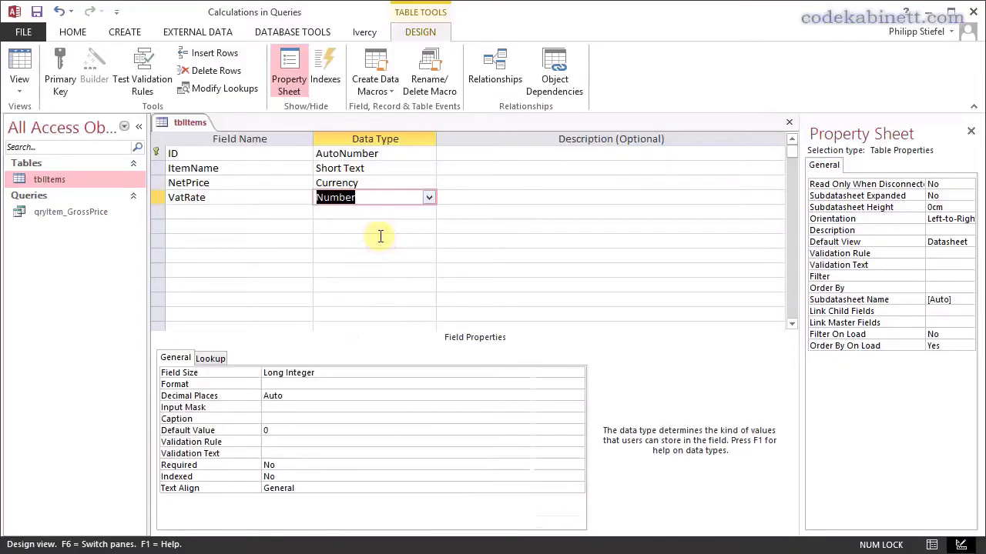
Set the VatRate field's size to Decimal and its precision to 3
{"action": "left_click", "coordinate": [355, 371]}
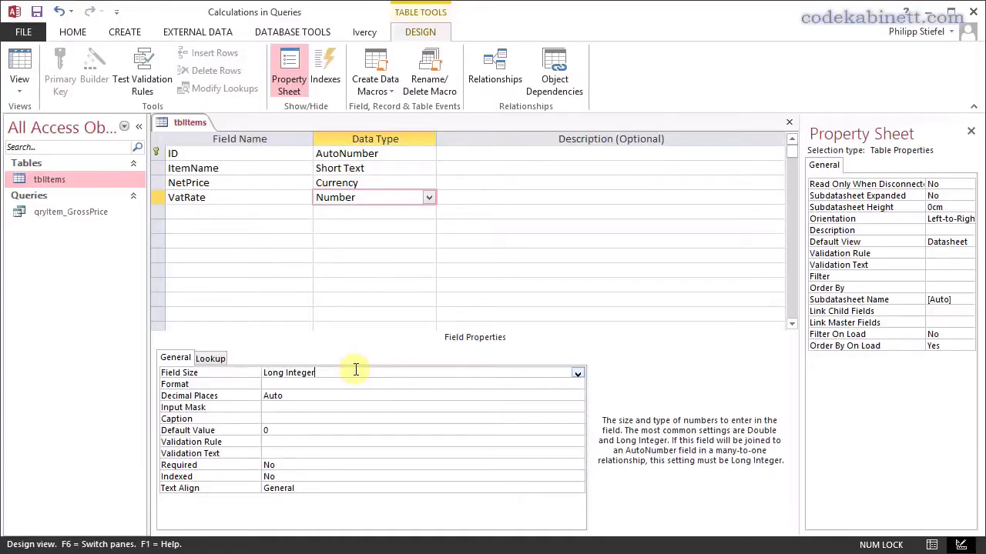
{"action": "left_click", "coordinate": [576, 375]}
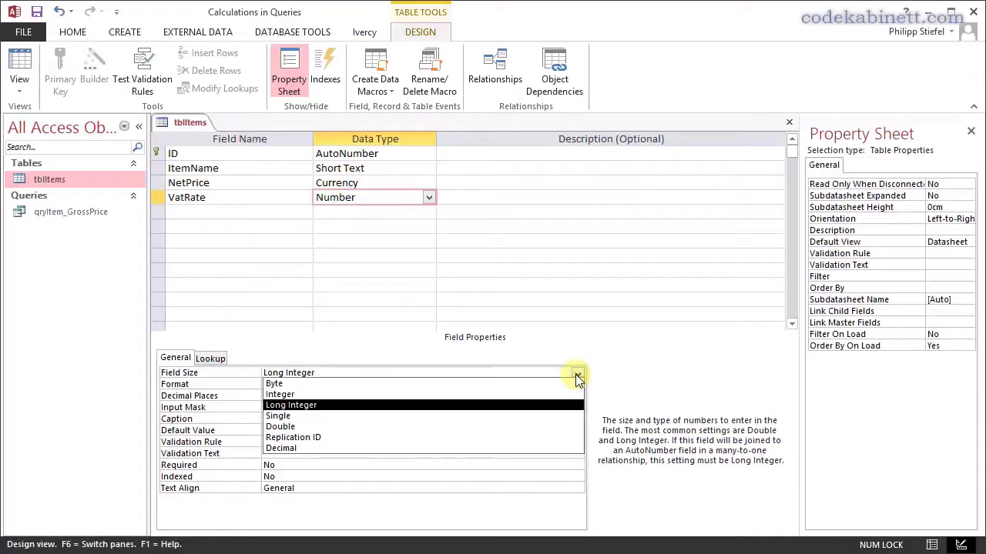
{"action": "left_click", "coordinate": [396, 448]}
{"action": "left_click", "coordinate": [302, 405]}
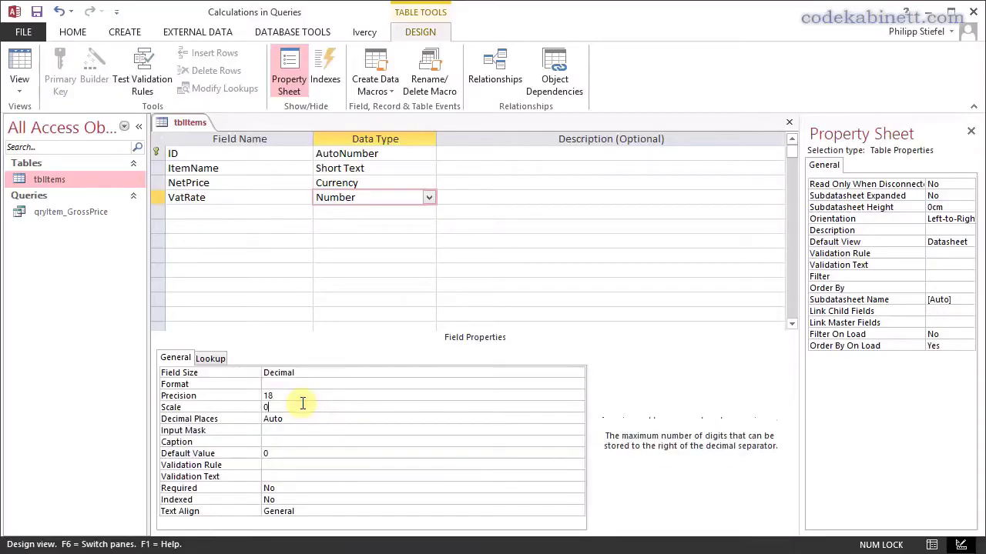
{"action": "left_click", "coordinate": [299, 398]}
{"action": "double_click", "coordinate": [324, 397]}
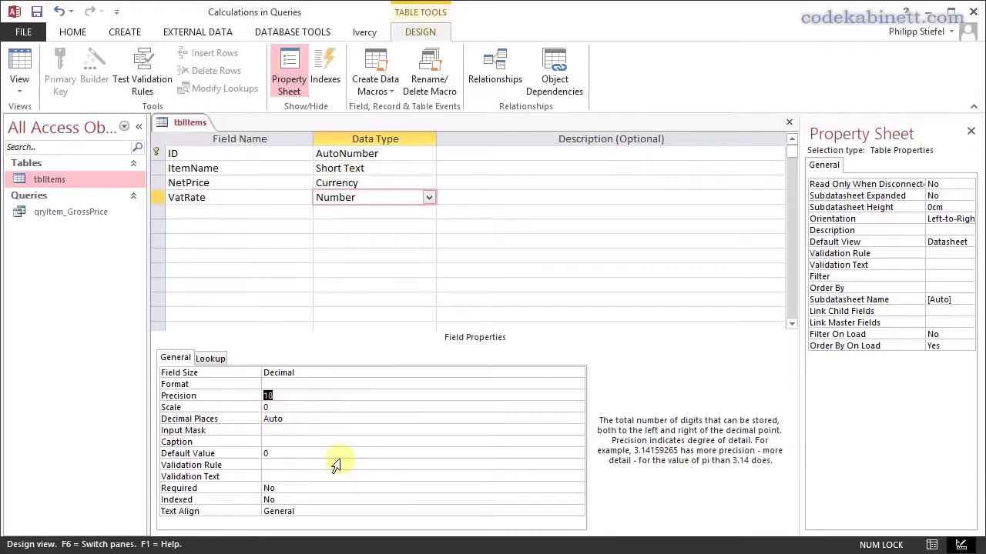
{"action": "type", "text": "3"}
{"action": "key", "text": "Tab"}
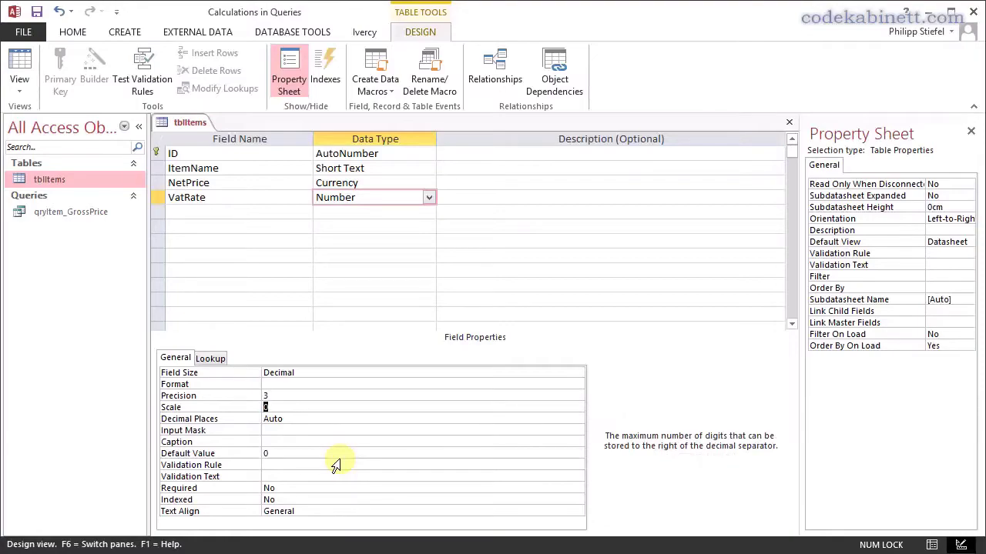
Set the VatRate field's scale to 1, and save and close the tblItems table design
{"action": "type", "text": "1"}
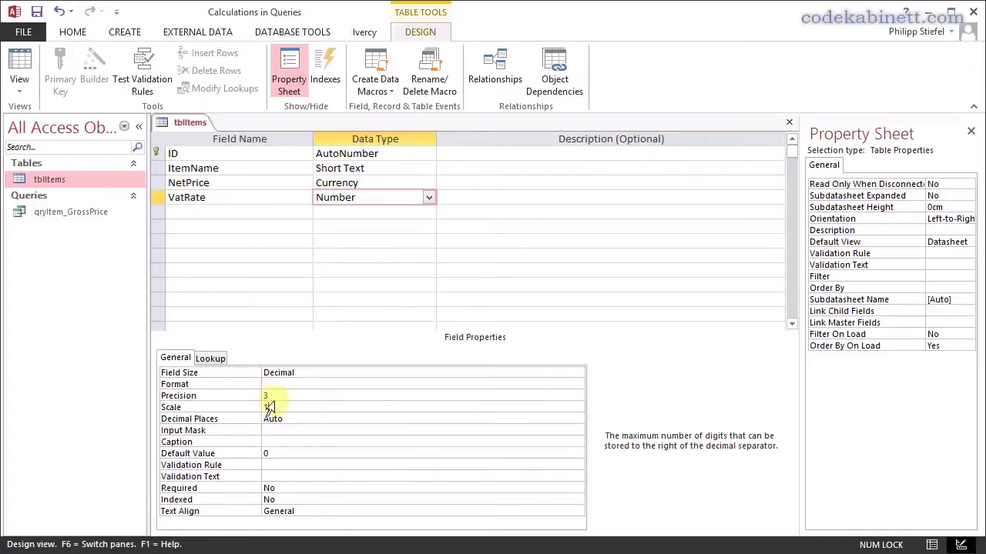
{"action": "key", "text": "Return"}
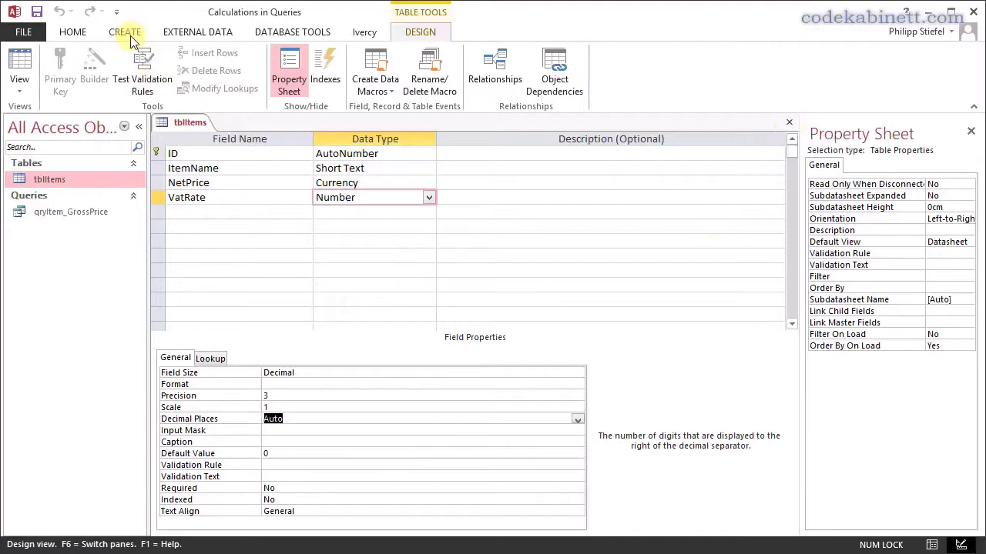
{"action": "left_click", "coordinate": [787, 122]}
Open tblItems in datasheet view and enter a VatRate of 7 for milk and coffee beans and 19 for mineral water
{"action": "double_click", "coordinate": [82, 181]}
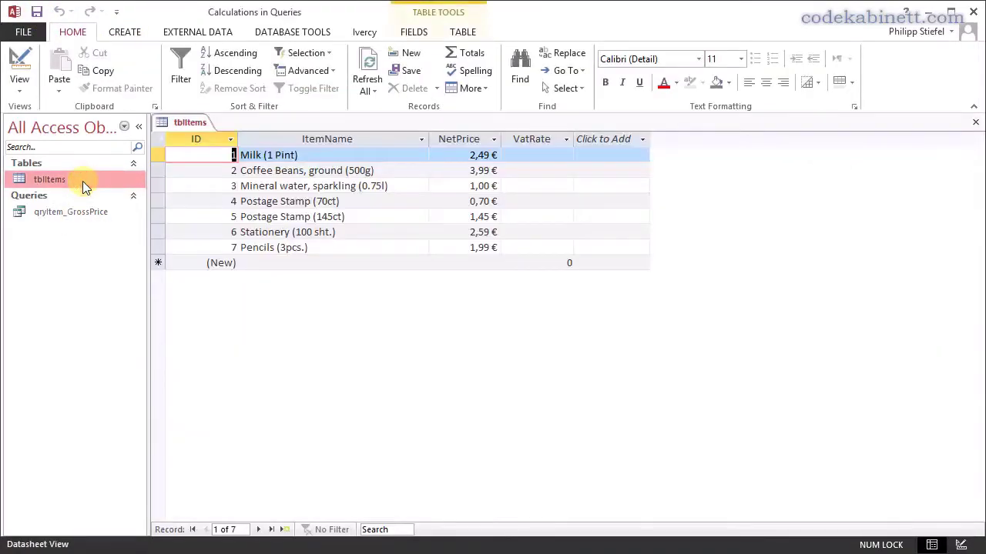
{"action": "left_click", "coordinate": [551, 142]}
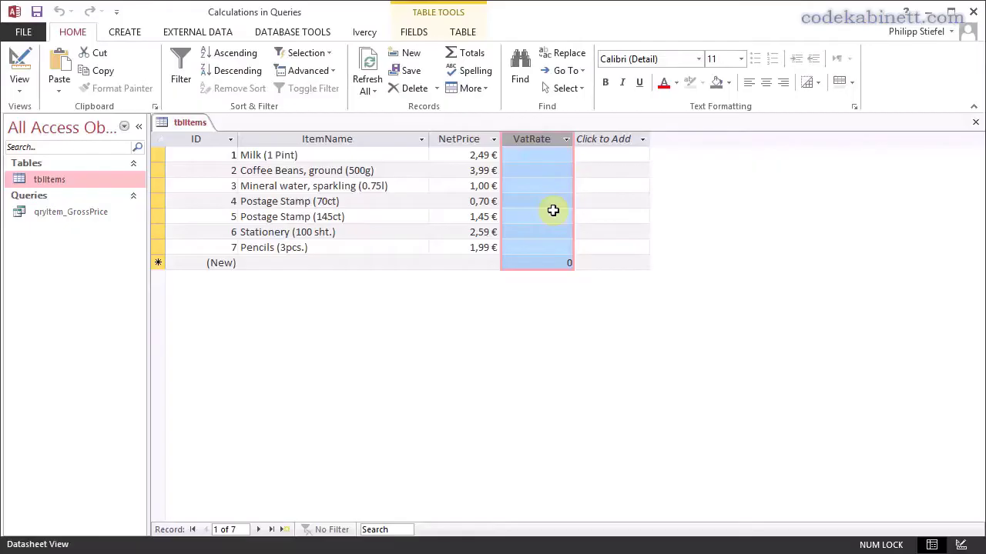
{"action": "left_click", "coordinate": [546, 155]}
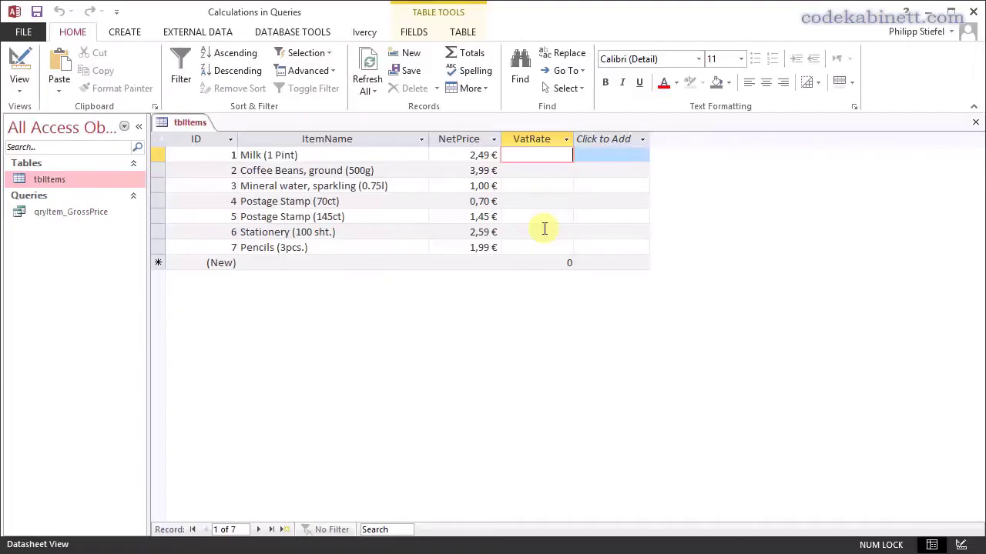
{"action": "type", "text": "7"}
{"action": "key", "text": "Down"}
{"action": "type", "text": "7"}
{"action": "key", "text": "Down"}
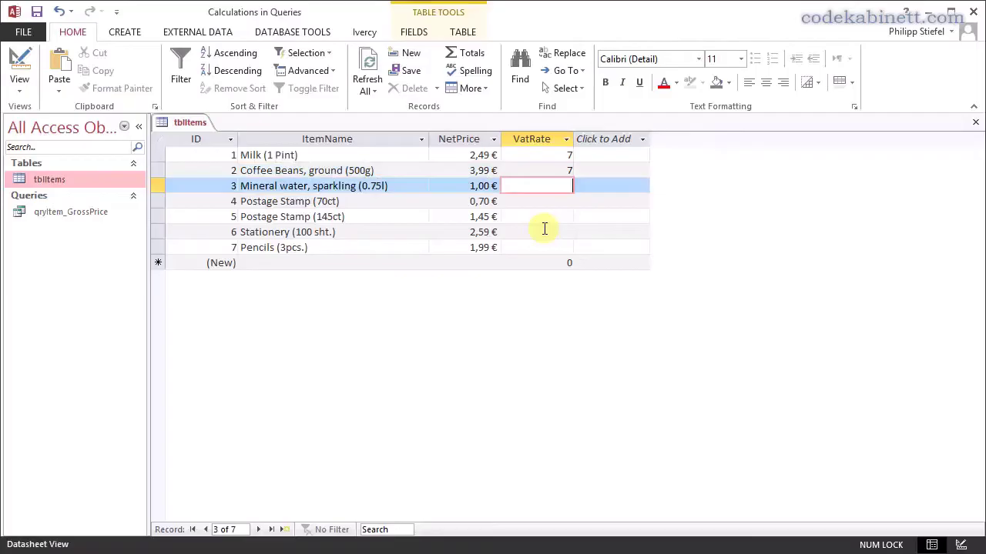
{"action": "type", "text": "19"}
{"action": "key", "text": "Down"}
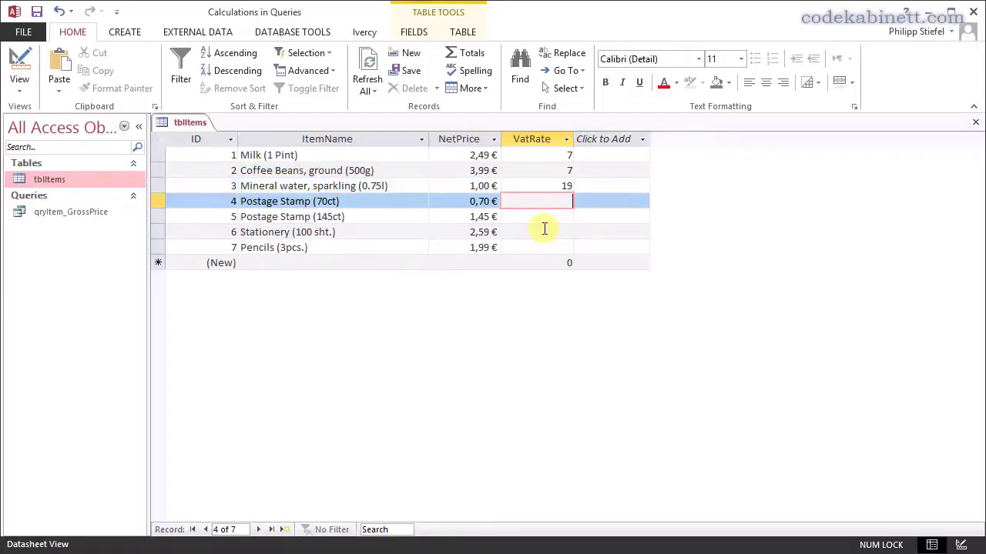
Enter a VatRate of 0 for both postage stamps and 19 for stationery and pencils, and close the table
{"action": "type", "text": "0"}
{"action": "key", "text": "Down"}
{"action": "type", "text": "0"}
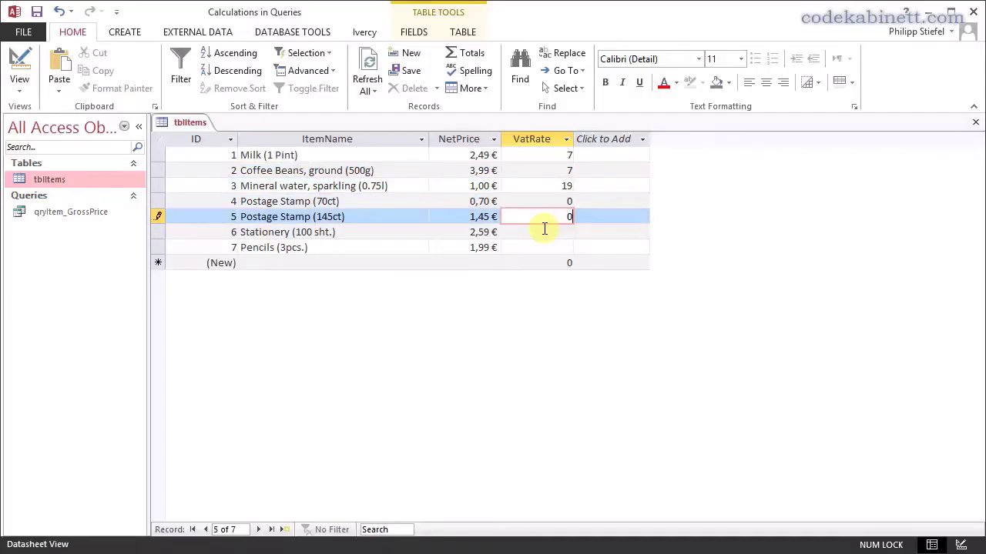
{"action": "key", "text": "Down"}
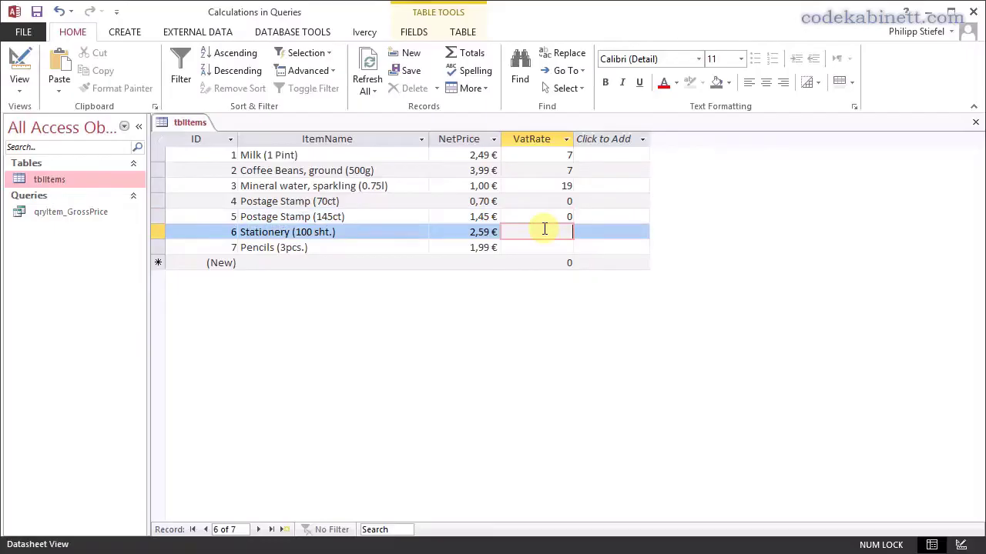
{"action": "type", "text": "19"}
{"action": "key", "text": "Down"}
{"action": "type", "text": "19"}
{"action": "key", "text": "Down"}
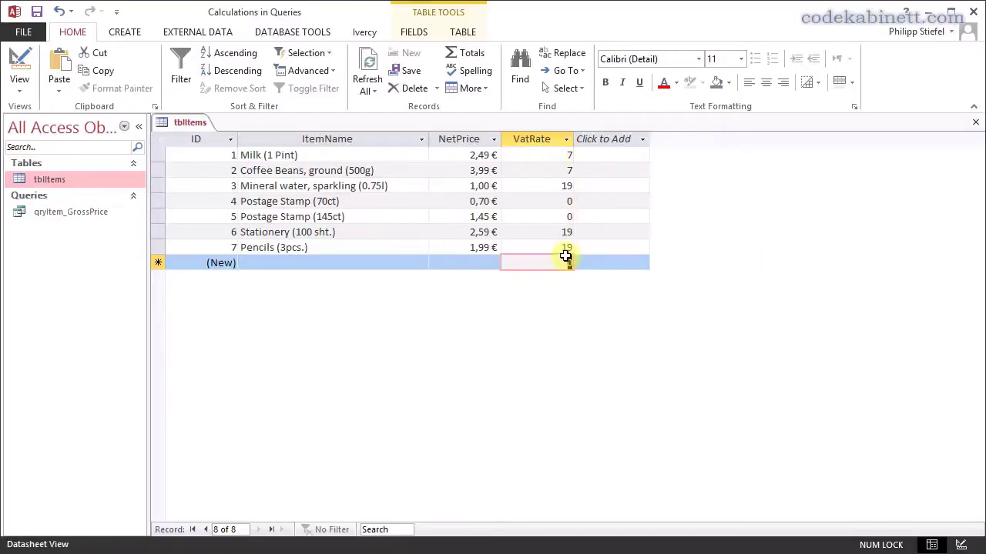
{"action": "left_click", "coordinate": [975, 122]}
Open qryItem_GrossPrice in design view and show the GrossPrice expression in the Zoom window
{"action": "left_click", "coordinate": [107, 215]}
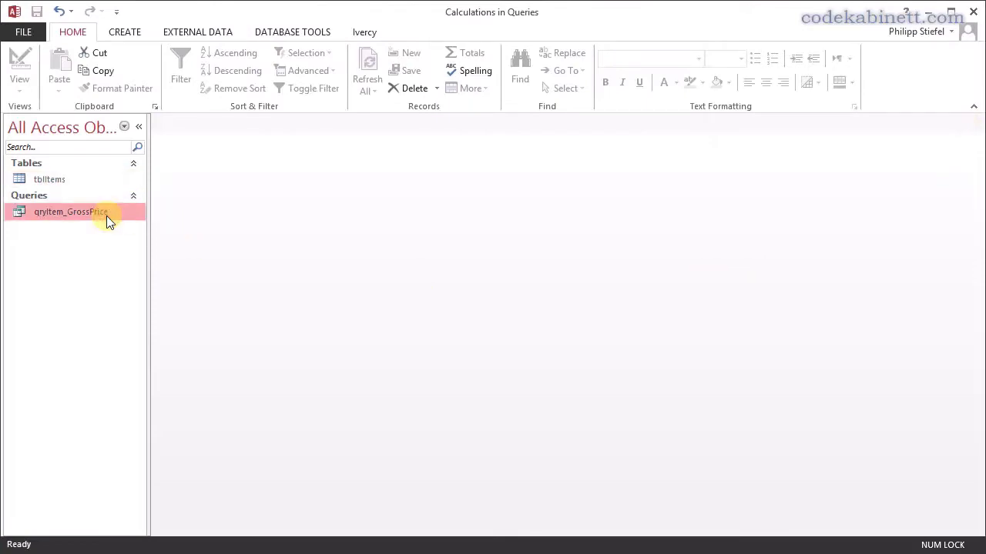
{"action": "right_click", "coordinate": [100, 214]}
{"action": "left_click", "coordinate": [131, 244]}
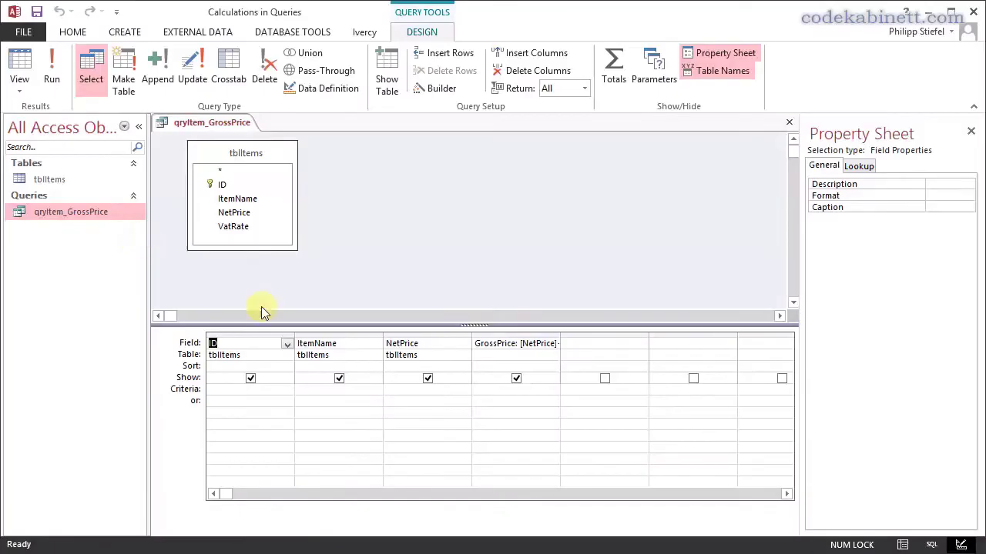
{"action": "right_click", "coordinate": [535, 344]}
{"action": "left_click", "coordinate": [561, 463]}
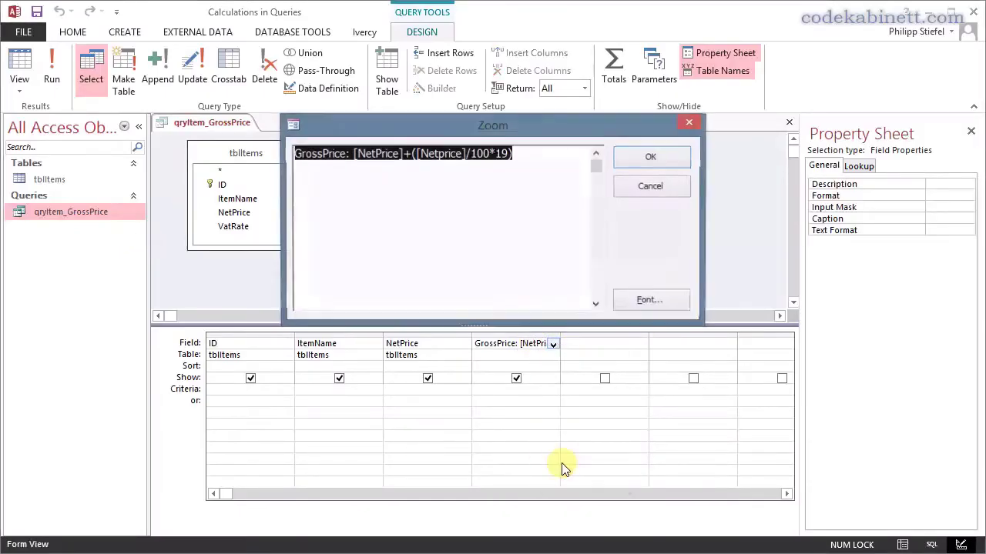
Replace the fixed rate 19 in the GrossPrice expression with the field reference [VatRate]
{"action": "left_click", "coordinate": [501, 193]}
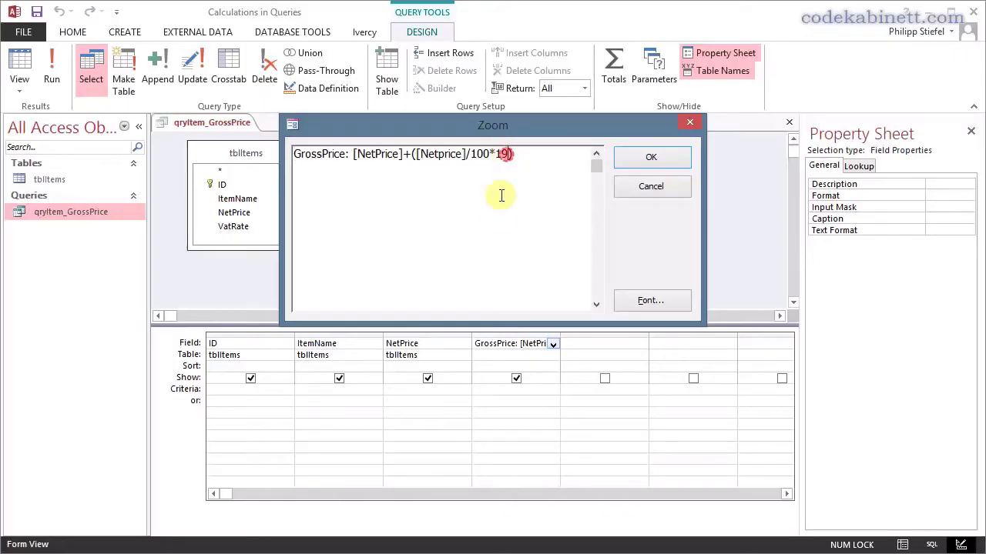
{"action": "key", "text": "BackSpace"}
{"action": "key", "text": "BackSpace"}
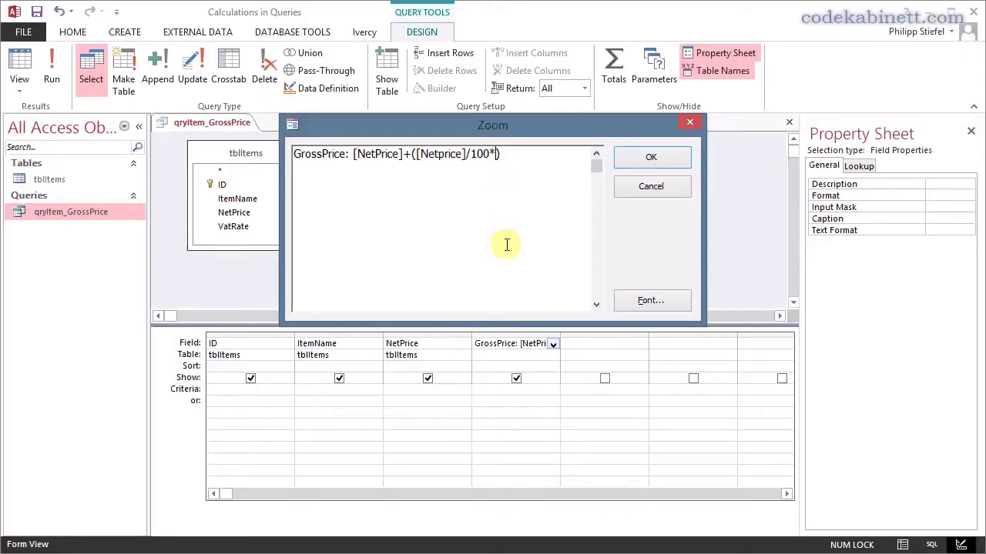
{"action": "type", "text": "[VatRAte]"}
{"action": "key", "text": "BackSpace"}
{"action": "key", "text": "BackSpace"}
{"action": "key", "text": "BackSpace"}
{"action": "type", "text": "ate]"}
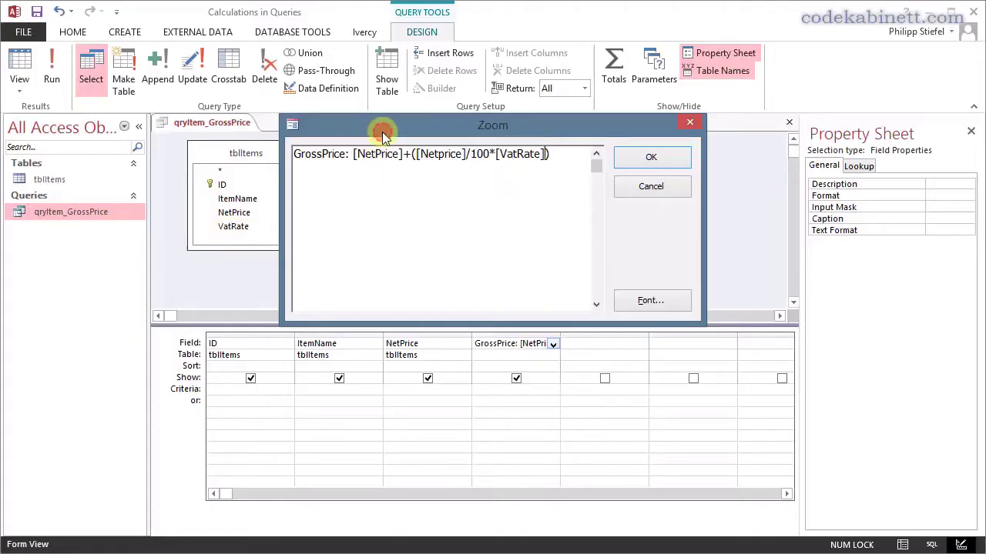
Try a capital P in the second net price reference of the expression and undo the change
{"action": "left_click_drag", "start_coordinate": [385, 135], "coordinate": [404, 135]}
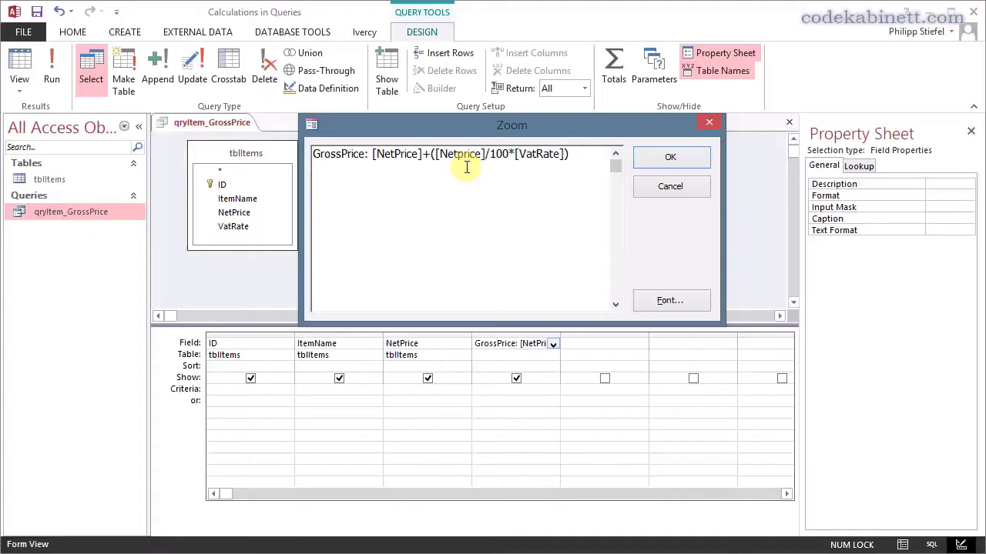
{"action": "left_click_drag", "start_coordinate": [456, 154], "coordinate": [462, 154]}
{"action": "type", "text": "P"}
{"action": "key", "text": "ctrl+z"}
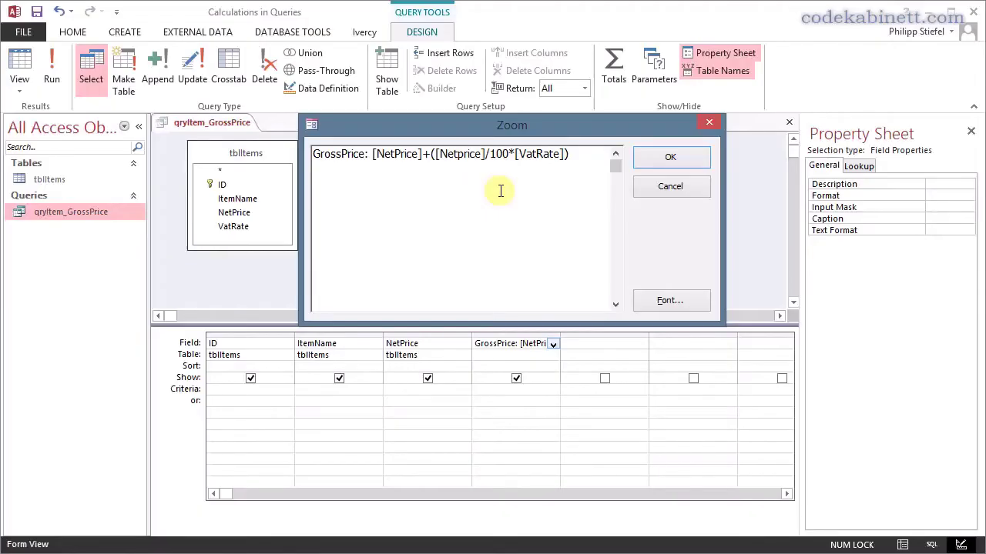
Try the first [NetPrice] reference without square brackets, written with a hyphen or a space between Net and Price
{"action": "left_click", "coordinate": [423, 153]}
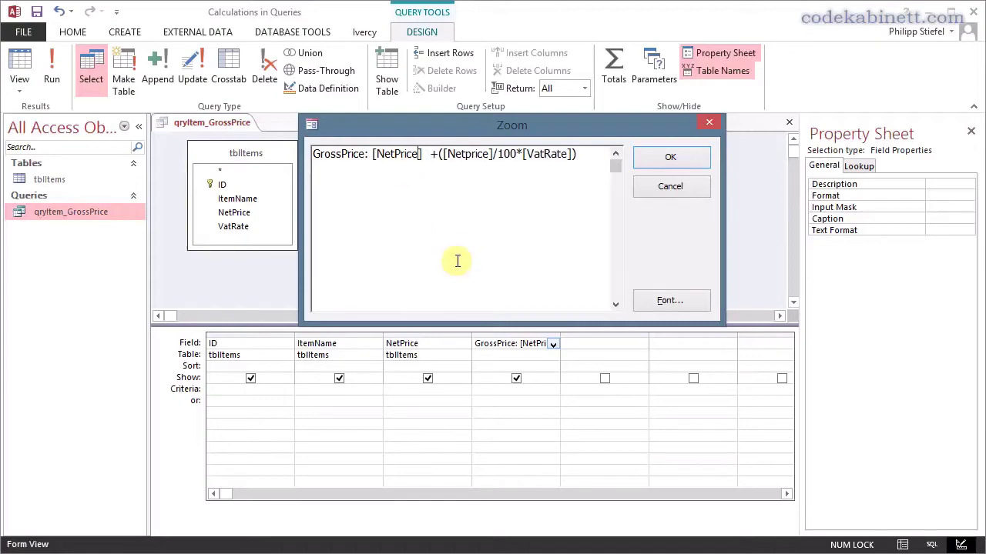
{"action": "key", "text": "Left"}
{"action": "key", "text": "Left"}
{"action": "key", "text": "Left"}
{"action": "key", "text": "Left"}
{"action": "key", "text": "Left"}
{"action": "key", "text": "BackSpace"}
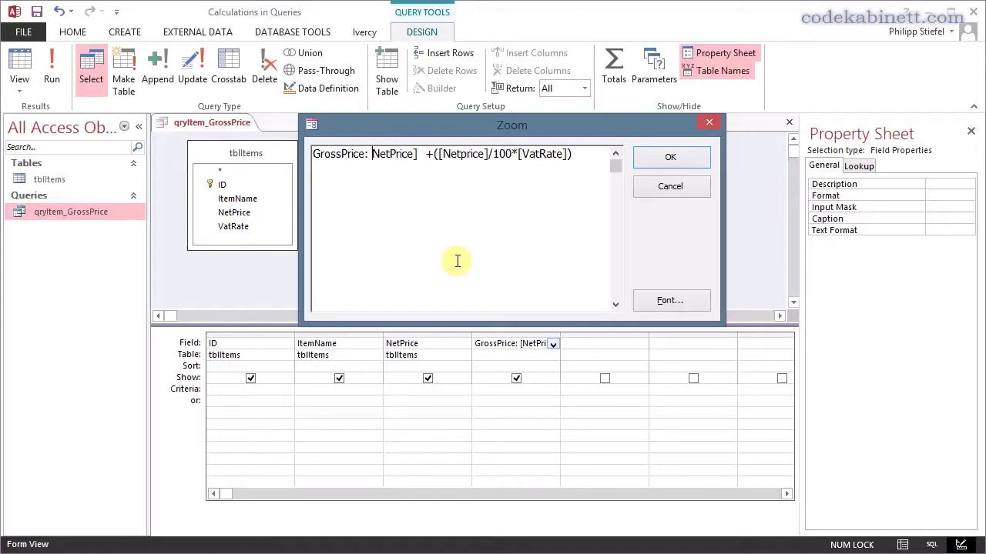
{"action": "type", "text": "-"}
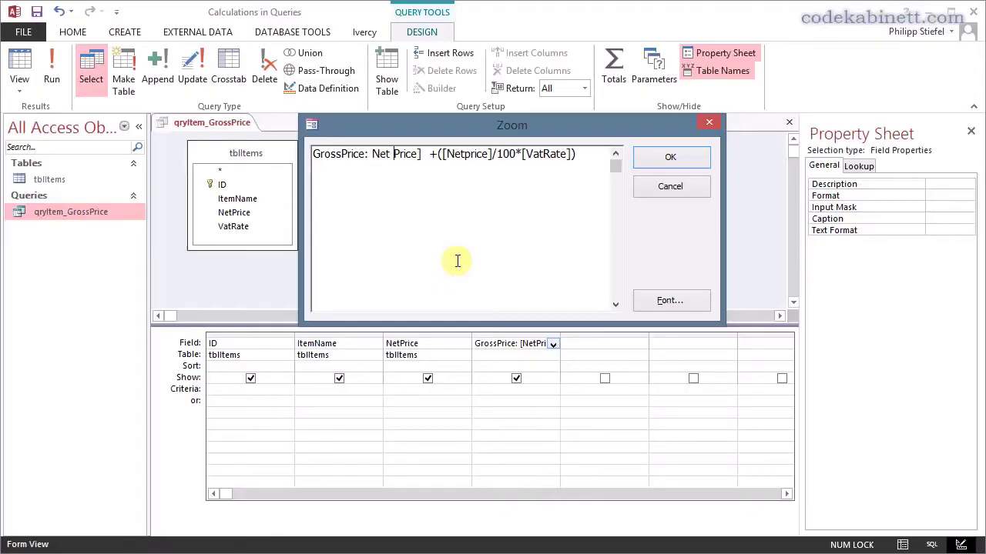
{"action": "key", "text": "Left"}
{"action": "key", "text": "Left"}
{"action": "key", "text": "BackSpace"}
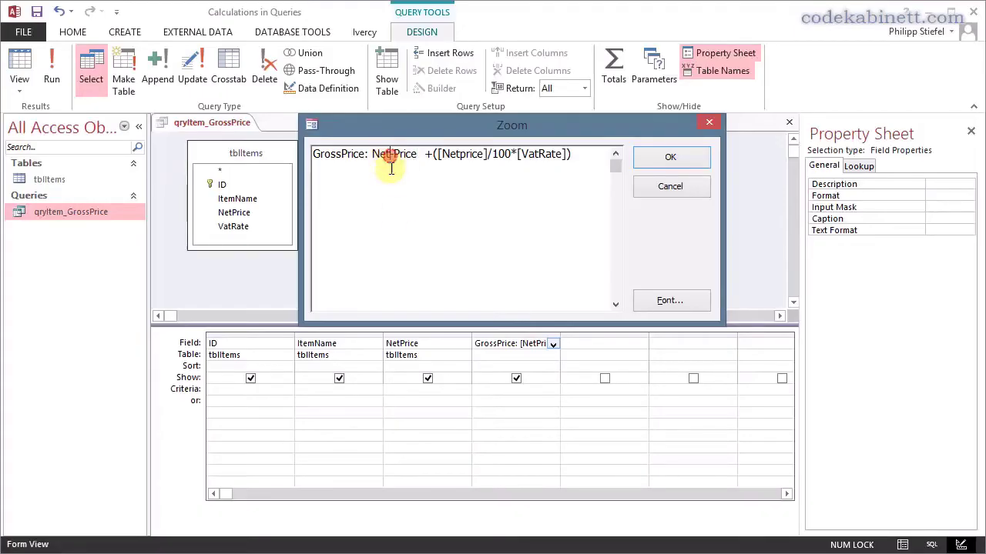
{"action": "key", "text": "BackSpace"}
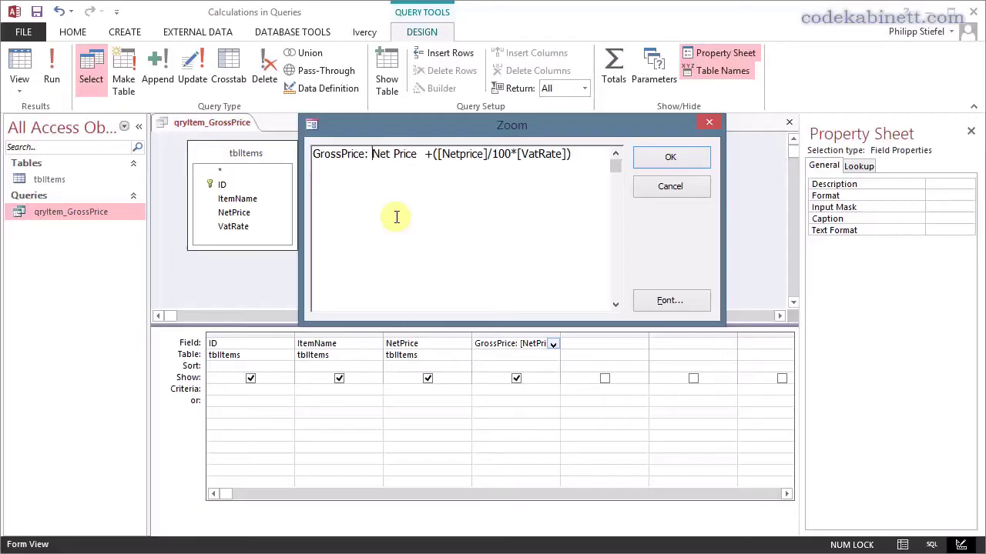
Put the square brackets back around the first net price reference and remove its inner space, restoring [NetPrice]
{"action": "type", "text": "["}
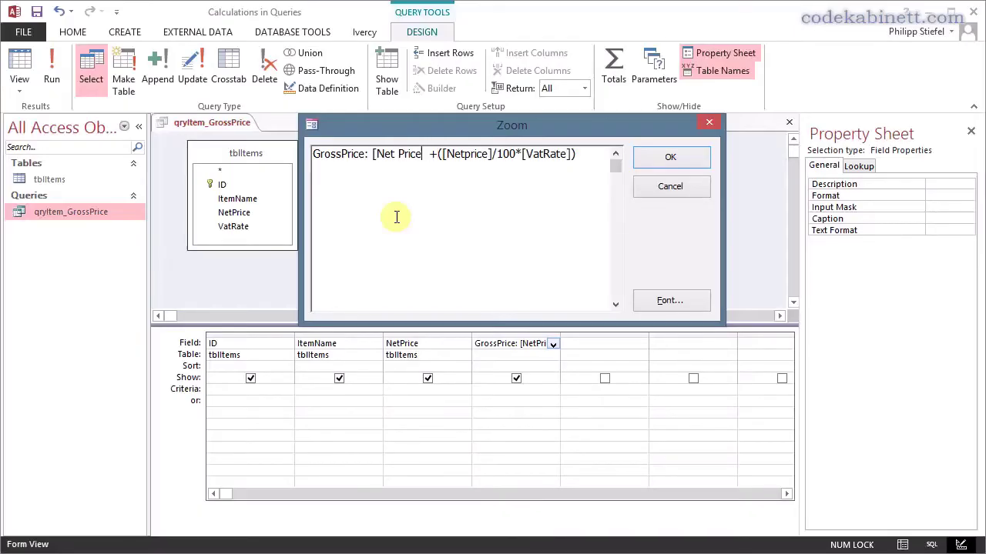
{"action": "type", "text": "]"}
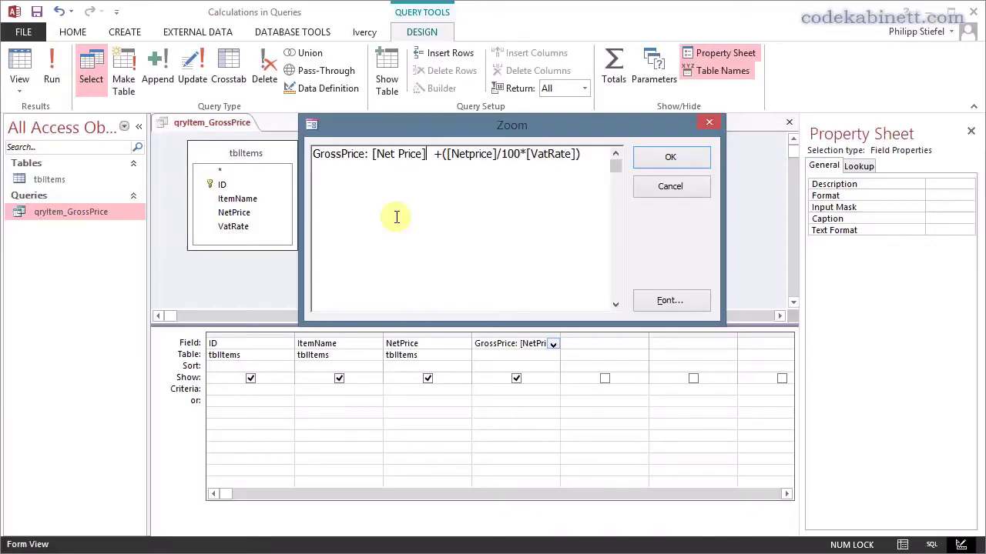
{"action": "left_click_drag", "start_coordinate": [429, 154], "coordinate": [373, 154]}
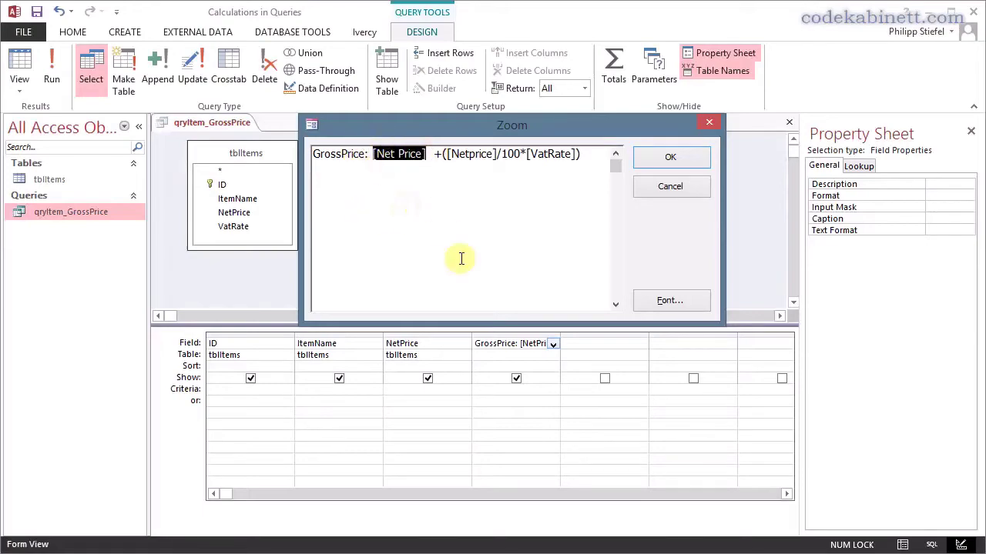
{"action": "left_click", "coordinate": [397, 154]}
{"action": "key", "text": "Delete"}
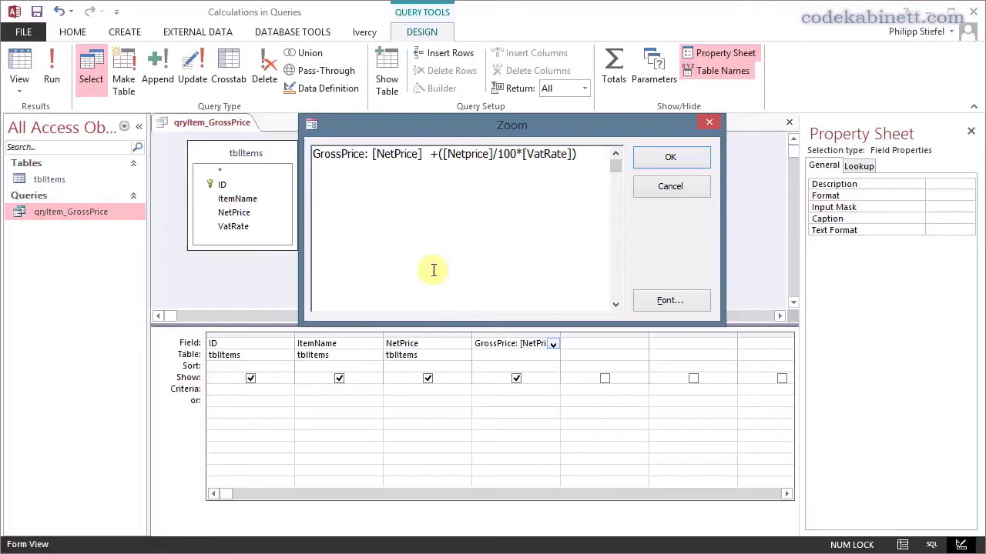
Accept the GrossPrice expression and widen its column in the design grid to show the whole formula
{"action": "left_click", "coordinate": [661, 162]}
{"action": "left_click", "coordinate": [527, 403]}
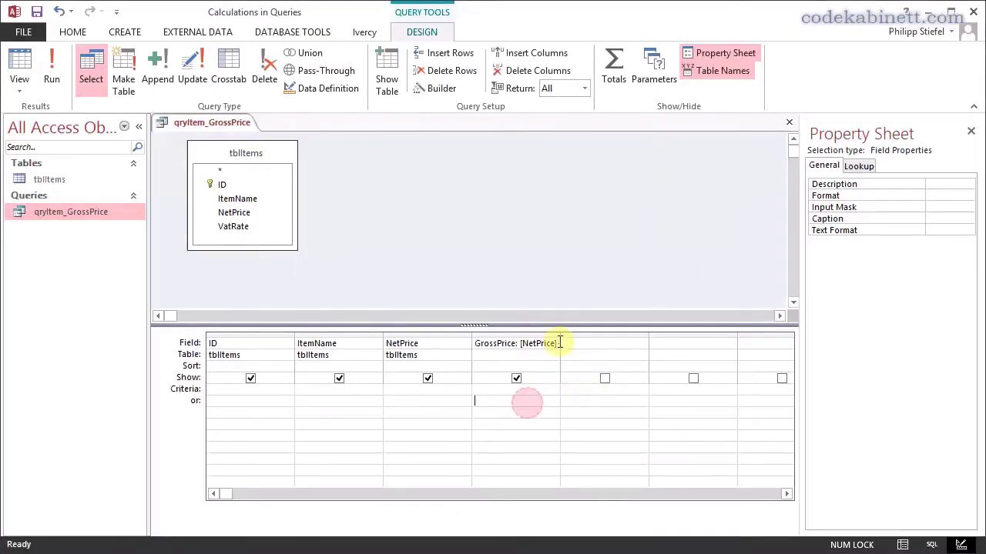
{"action": "left_click_drag", "start_coordinate": [560, 337], "coordinate": [724, 339]}
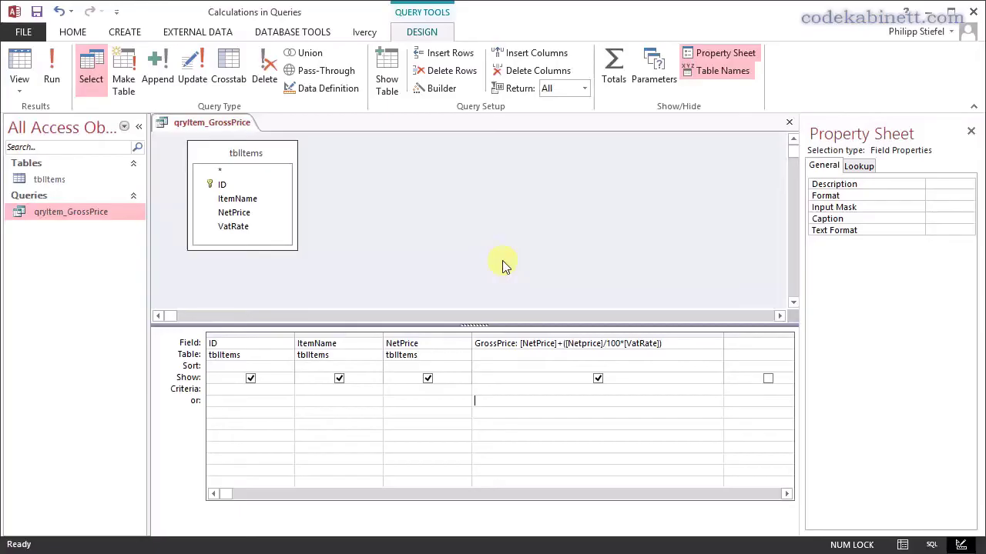
Run the query and examine GrossPrice against NetPrice, especially for the postage stamps, milk and coffee beans
{"action": "left_click", "coordinate": [49, 77]}
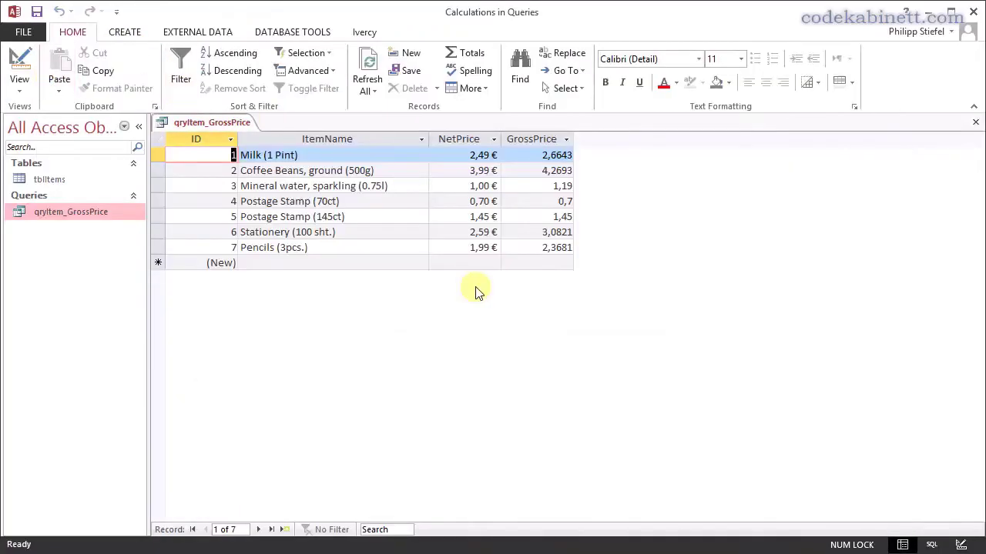
{"action": "double_click", "coordinate": [573, 140]}
{"action": "left_click", "coordinate": [553, 141]}
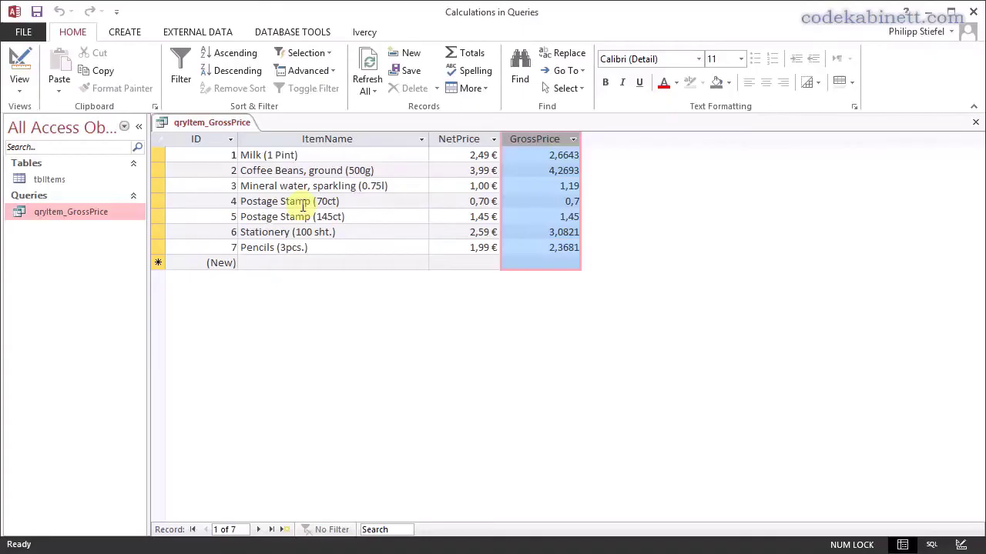
{"action": "left_click_drag", "start_coordinate": [159, 201], "coordinate": [159, 215]}
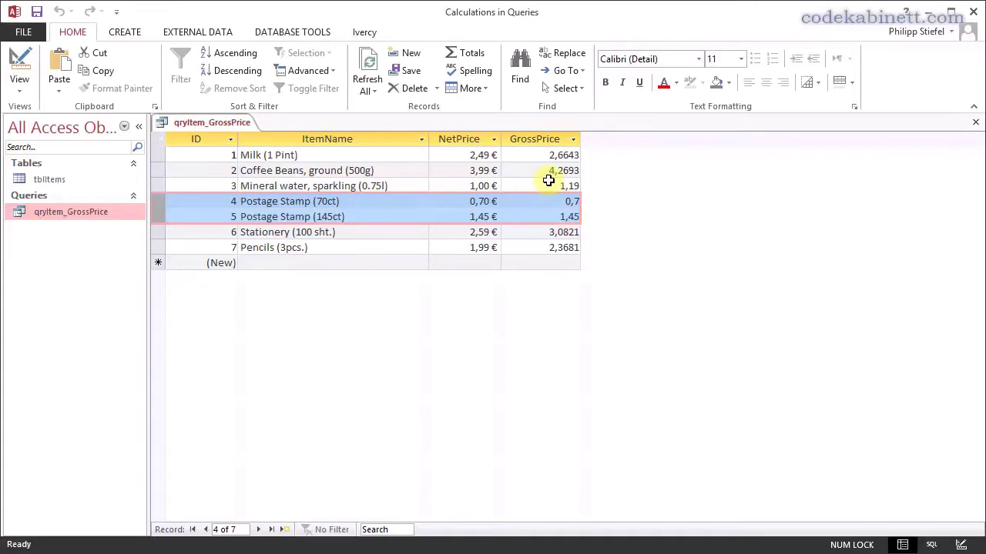
{"action": "left_click", "coordinate": [533, 157]}
{"action": "left_click_drag", "start_coordinate": [159, 155], "coordinate": [159, 166]}
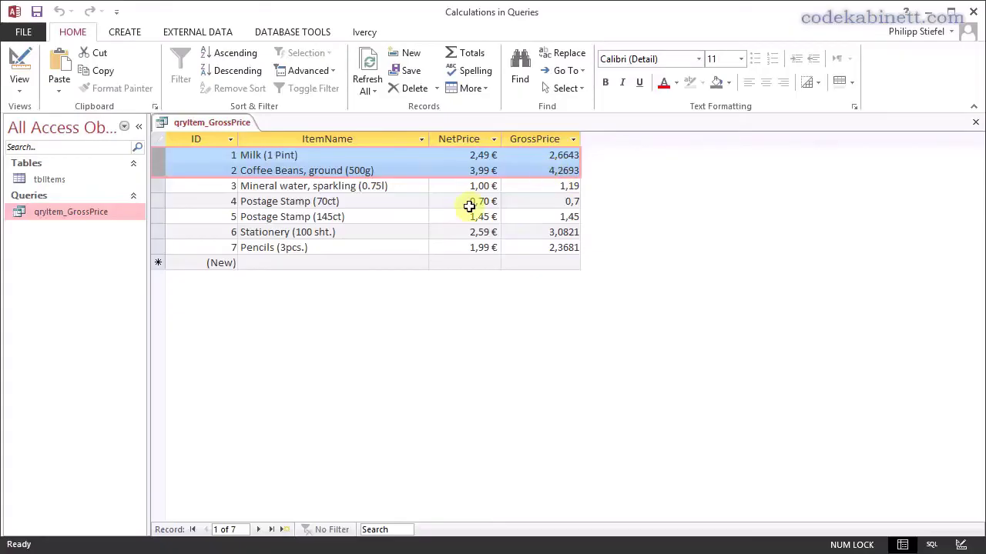
{"action": "left_click", "coordinate": [553, 138]}
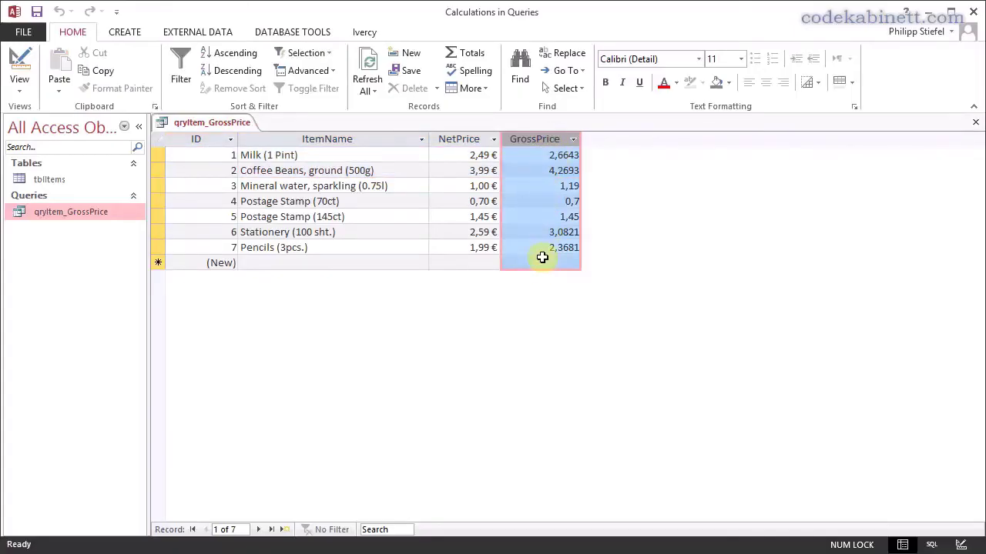
{"action": "left_click", "coordinate": [469, 139]}
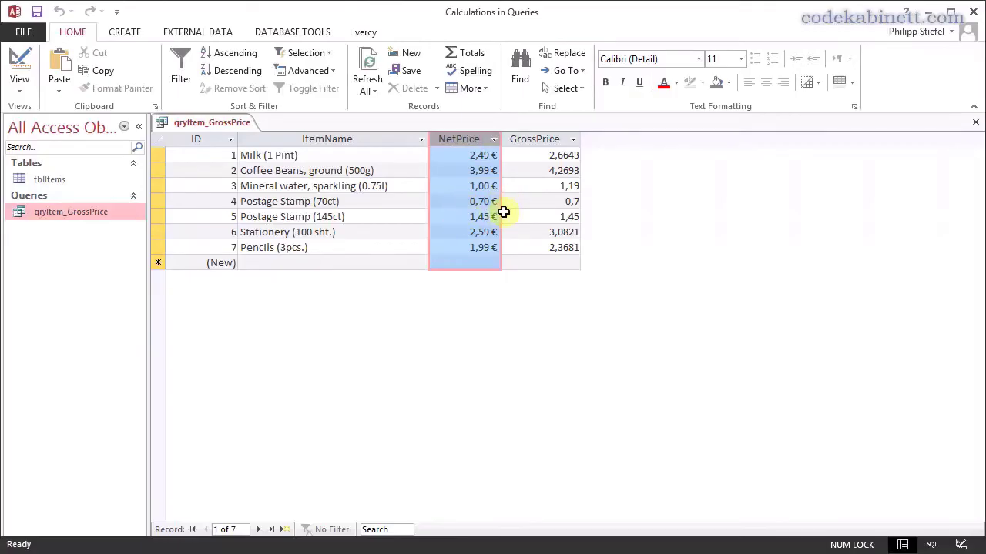
Open tblItems read-only in Design view, inspect the VatRate field's data type and properties, and close the table
{"action": "left_click", "coordinate": [541, 139]}
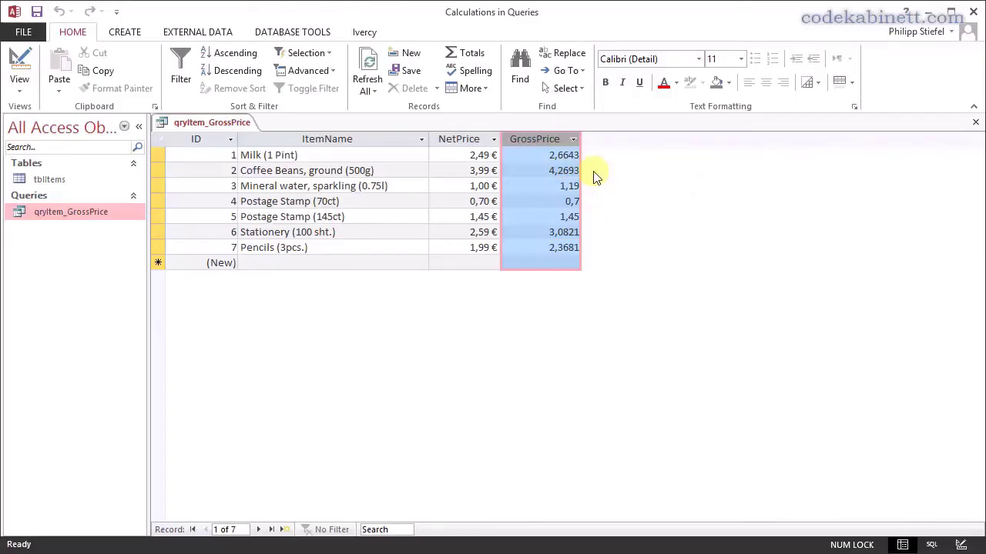
{"action": "double_click", "coordinate": [60, 180]}
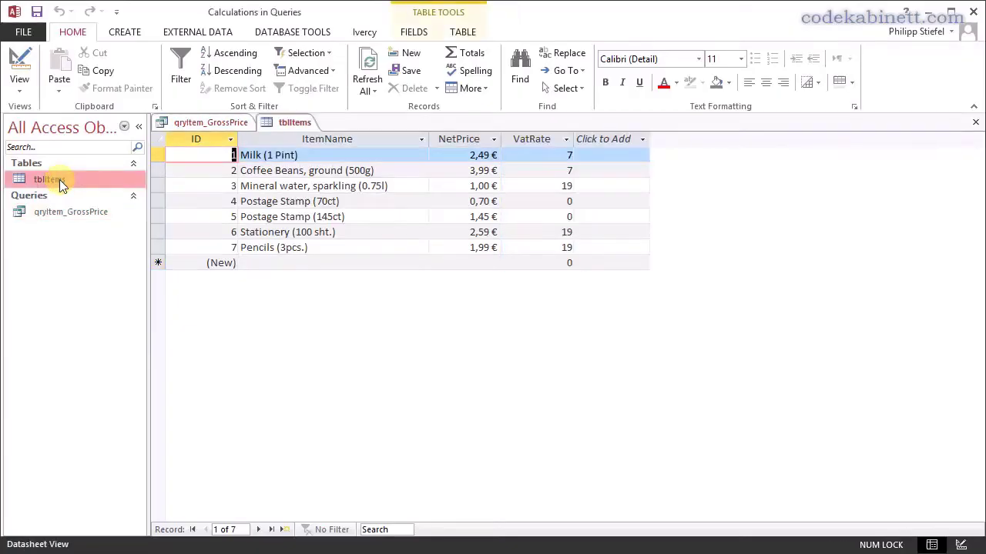
{"action": "left_click", "coordinate": [19, 68]}
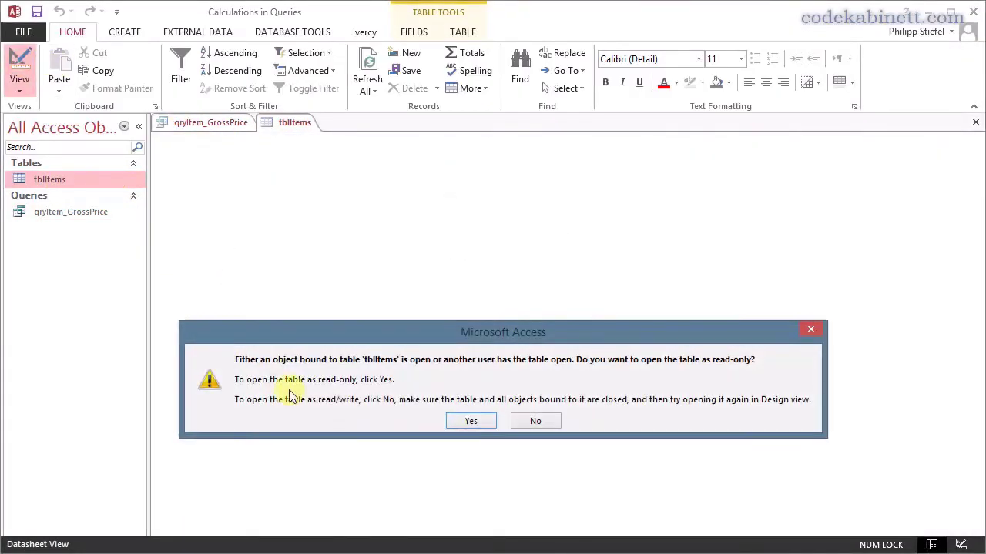
{"action": "left_click", "coordinate": [464, 422]}
{"action": "left_click", "coordinate": [268, 199]}
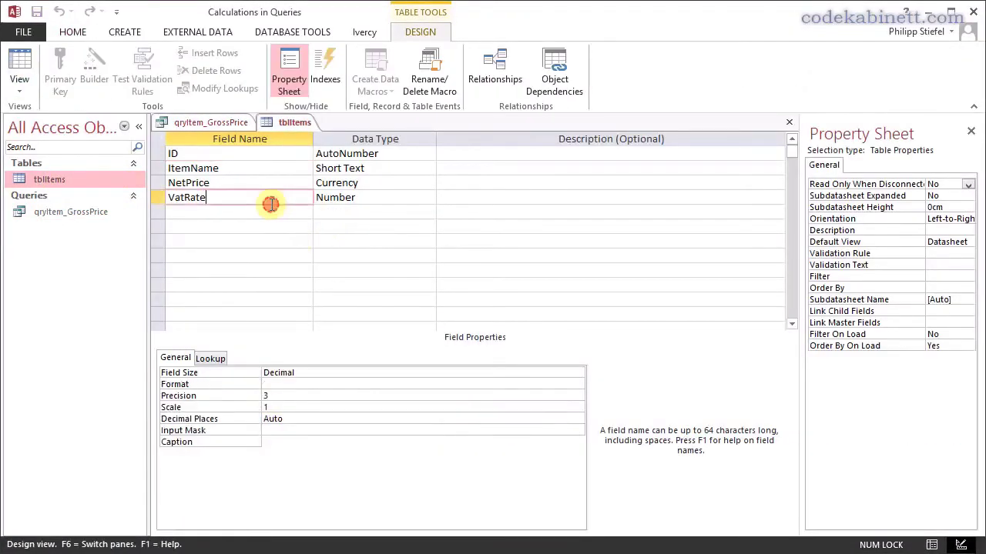
{"action": "double_click", "coordinate": [353, 198]}
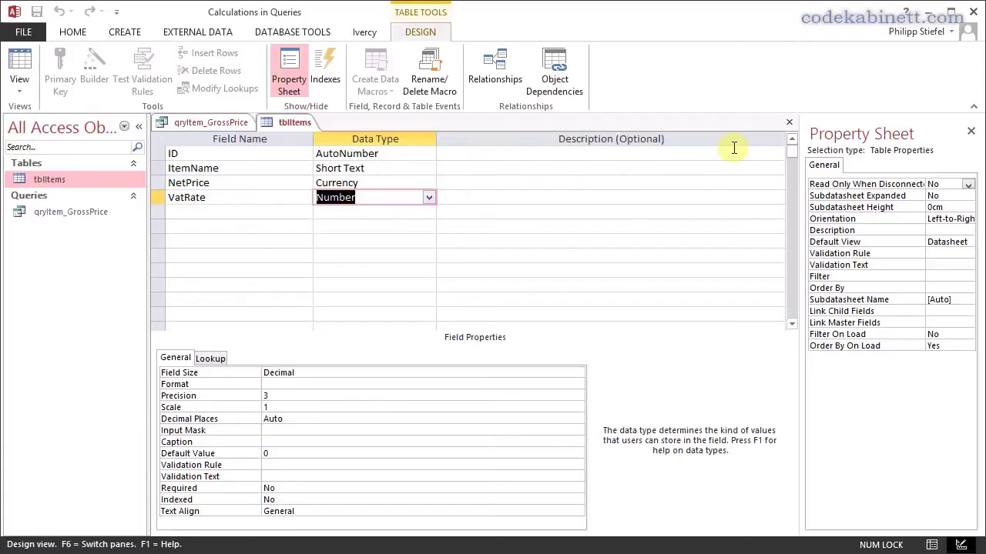
{"action": "left_click", "coordinate": [789, 122]}
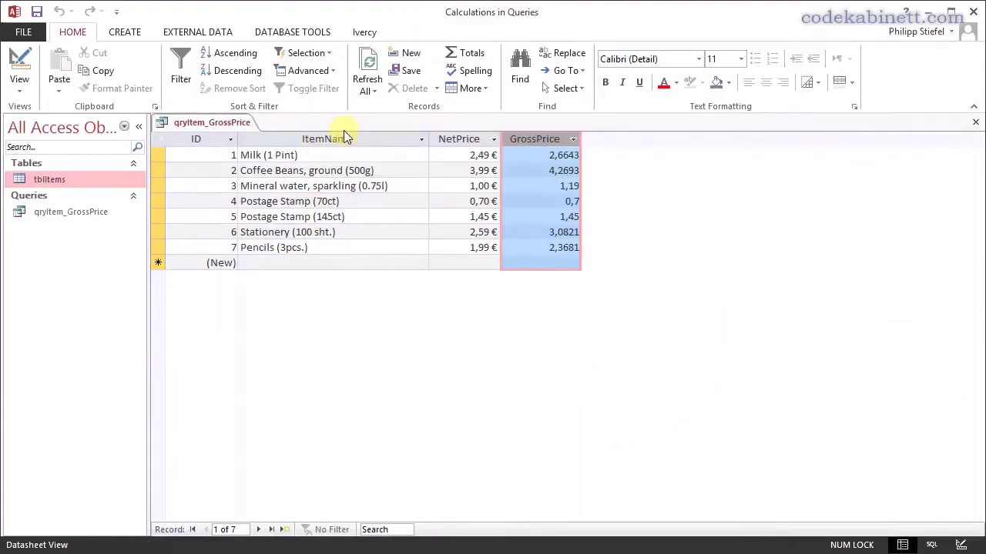
In the design of qryItem_GrossPrice, widen the property sheet and set the calculated GrossPrice field's format to Currency
{"action": "left_click", "coordinate": [76, 212]}
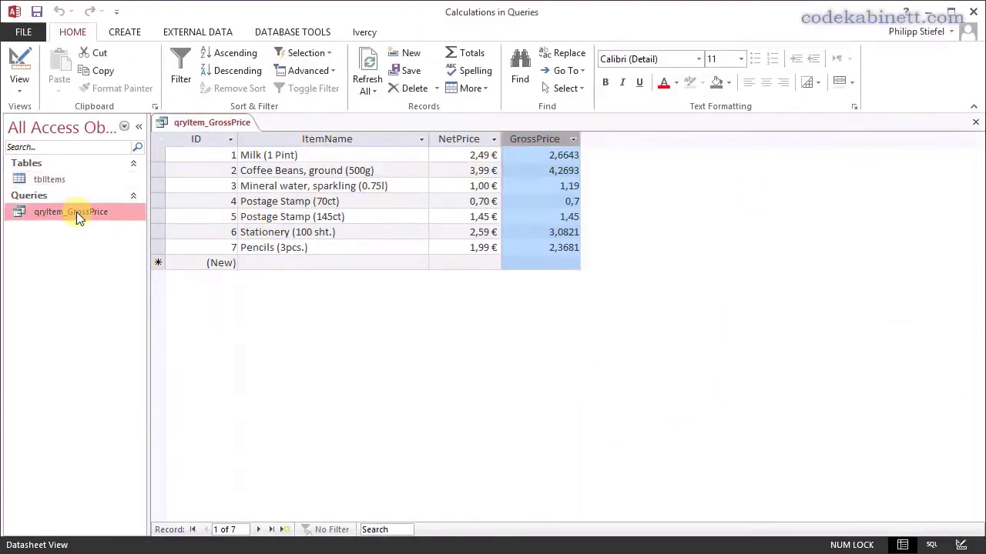
{"action": "right_click", "coordinate": [197, 127]}
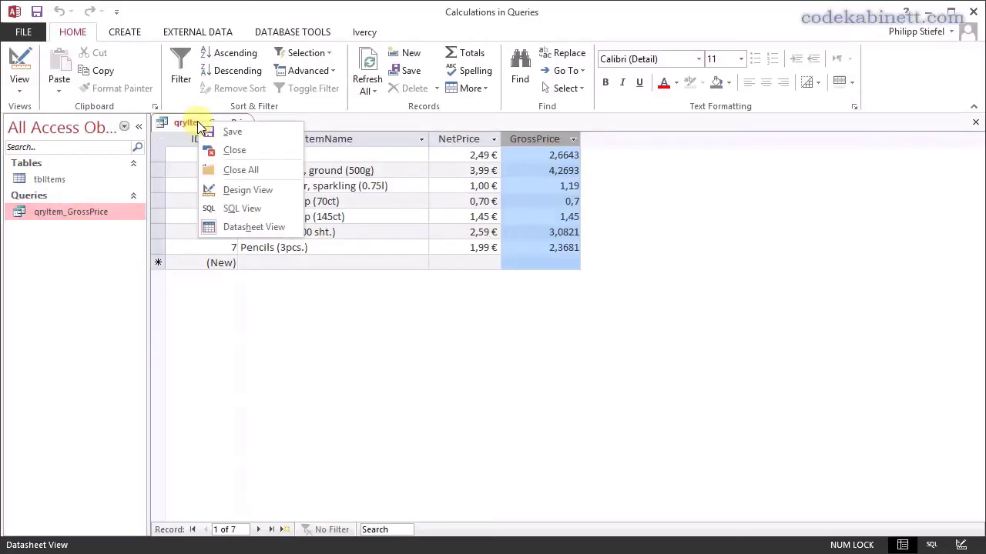
{"action": "left_click", "coordinate": [233, 190]}
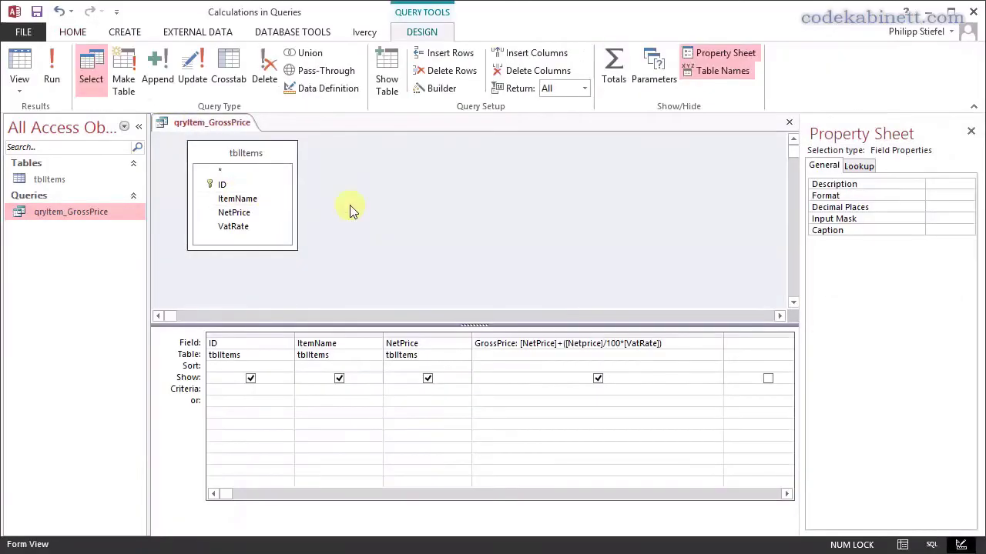
{"action": "left_click", "coordinate": [534, 346]}
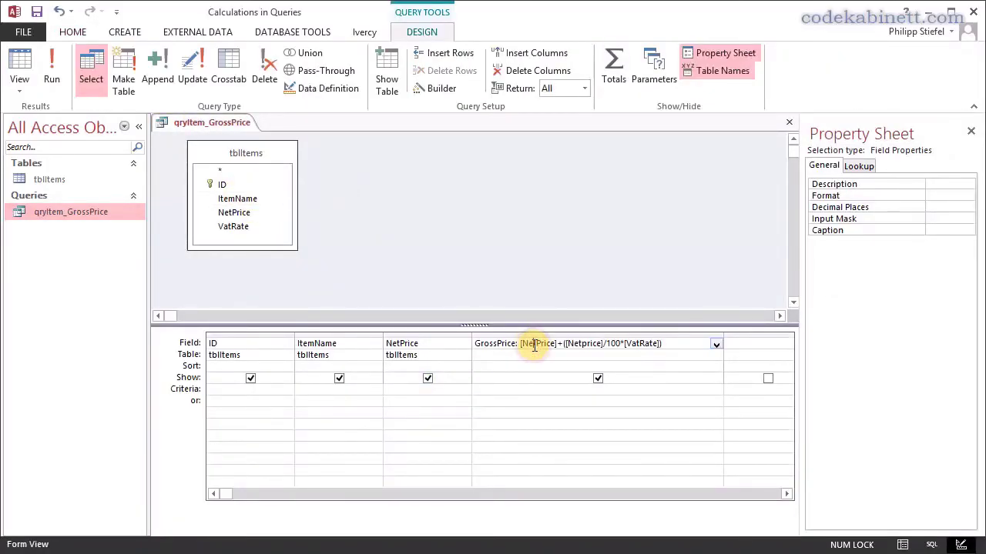
{"action": "left_click", "coordinate": [556, 345]}
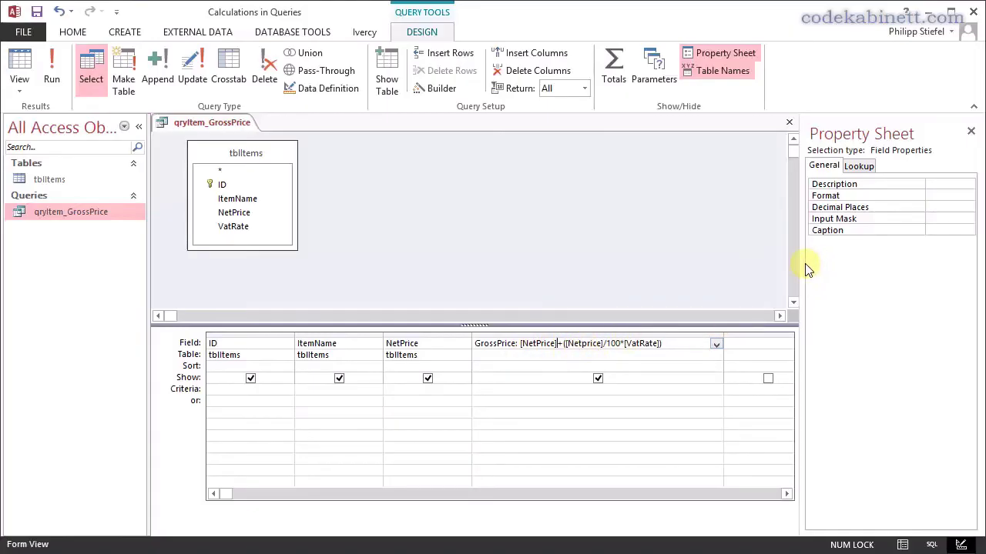
{"action": "left_click_drag", "start_coordinate": [801, 264], "coordinate": [707, 264]}
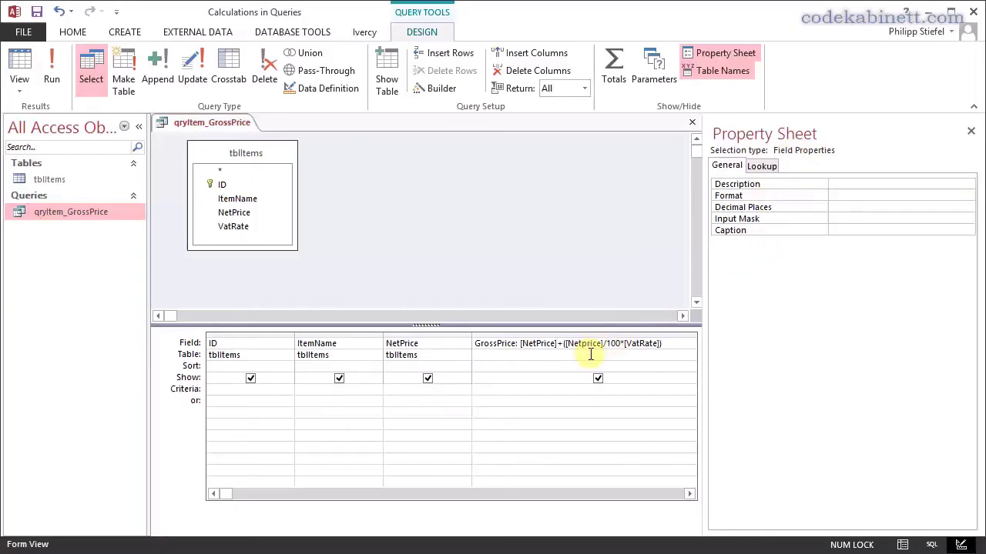
{"action": "left_click_drag", "start_coordinate": [666, 347], "coordinate": [476, 347]}
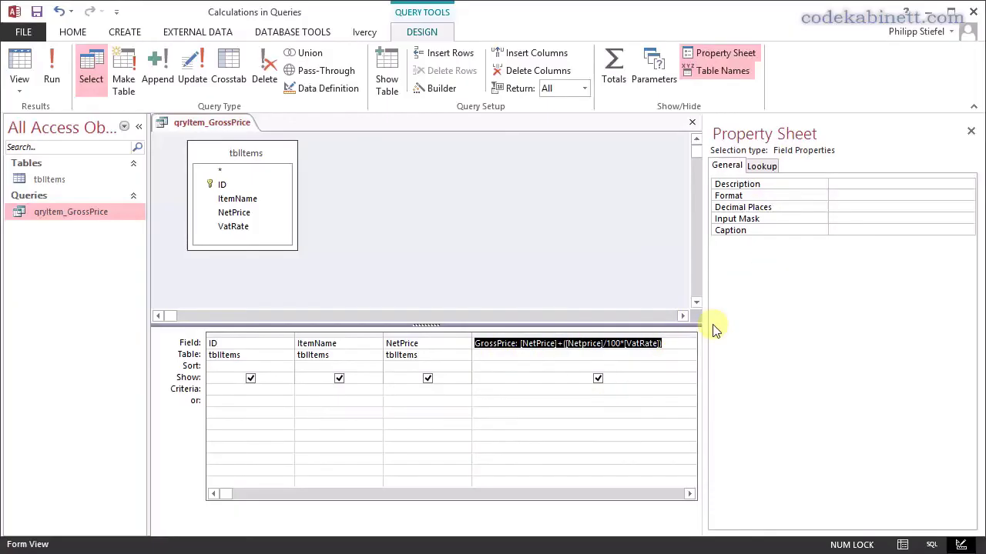
{"action": "left_click", "coordinate": [850, 196]}
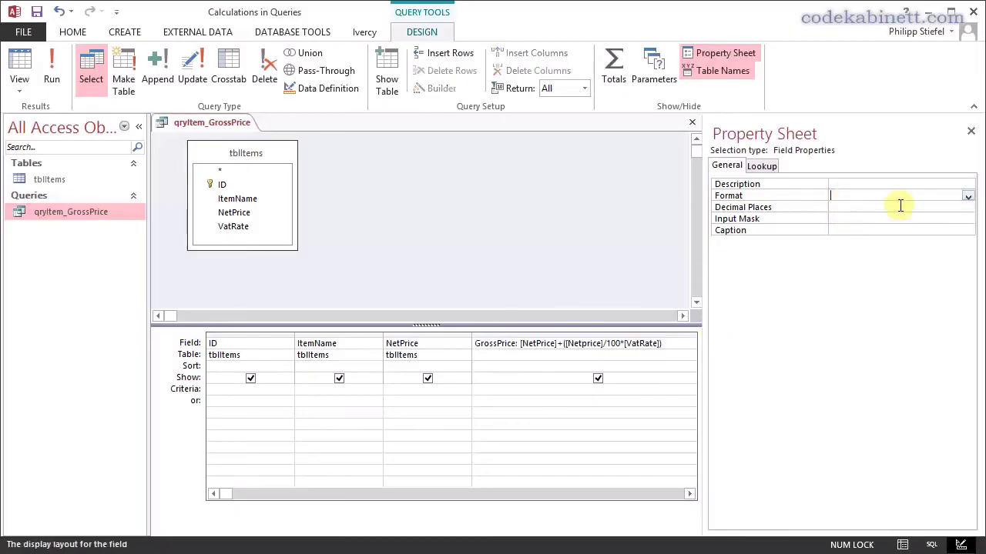
{"action": "left_click", "coordinate": [968, 200]}
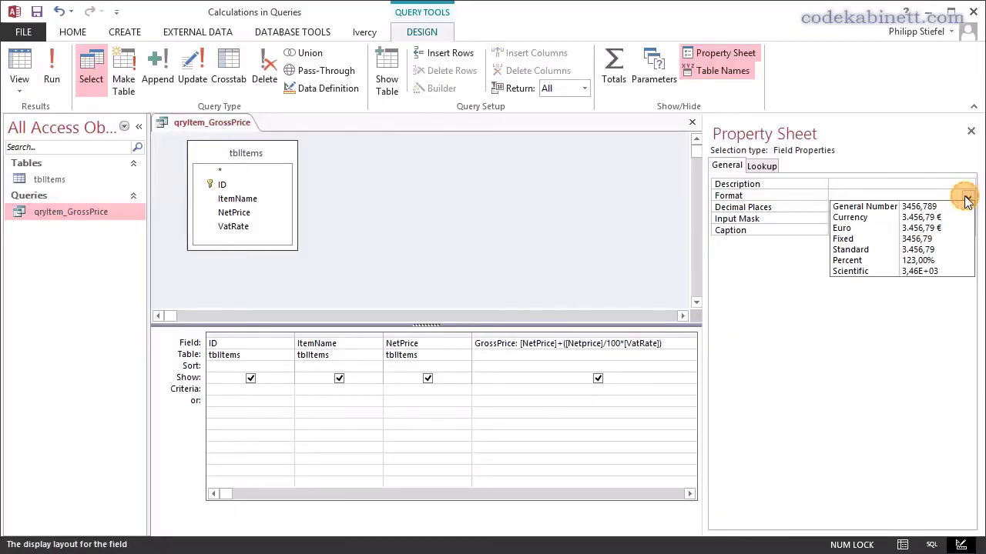
{"action": "left_click", "coordinate": [922, 217]}
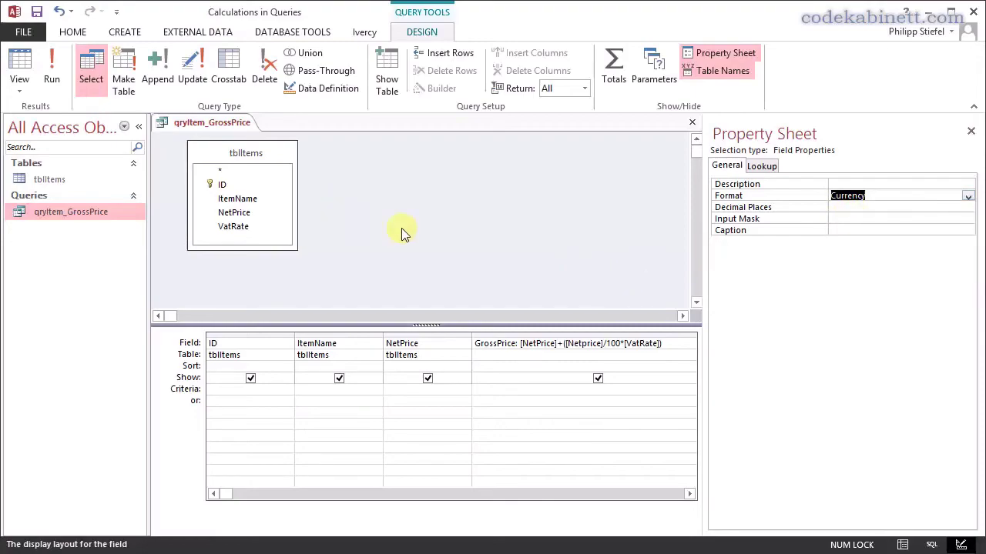
Run the query, check the formatting of the GrossPrice column, and close qryItem_GrossPrice
{"action": "left_click", "coordinate": [53, 77]}
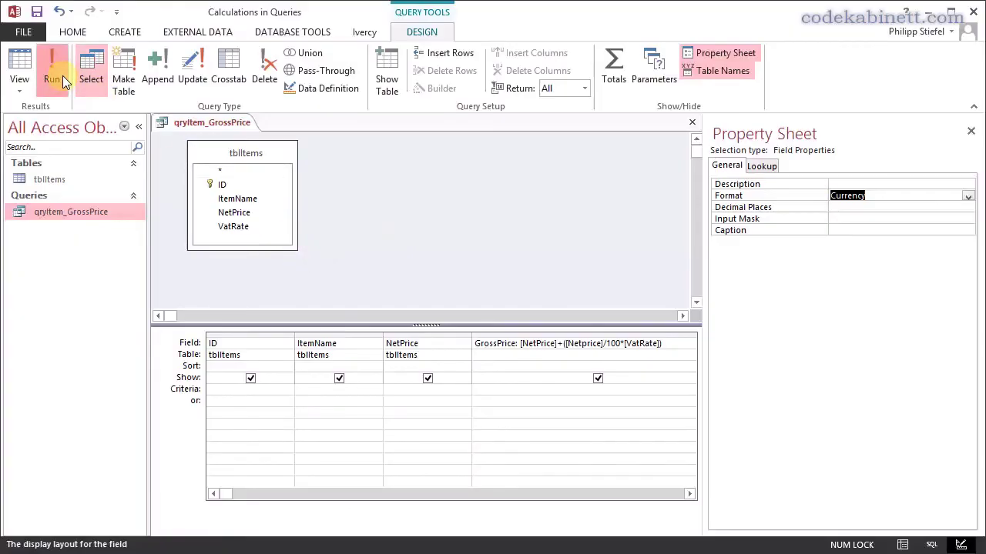
{"action": "left_click", "coordinate": [377, 266]}
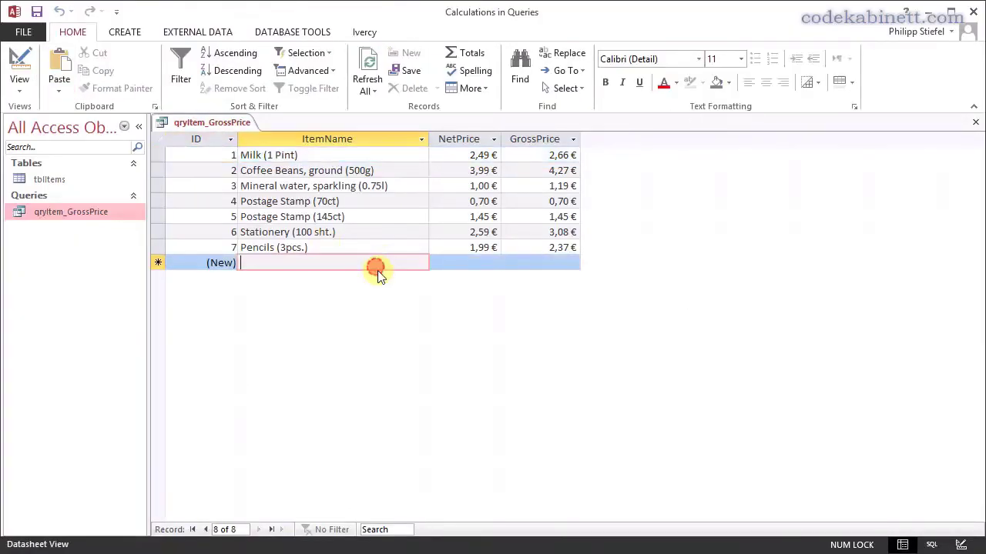
{"action": "left_click", "coordinate": [553, 138]}
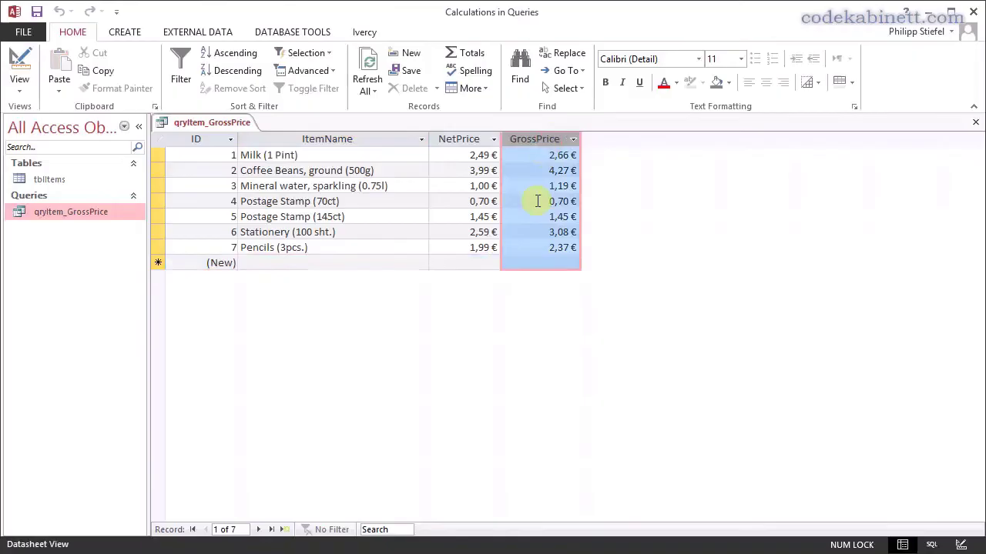
{"action": "left_click", "coordinate": [538, 265]}
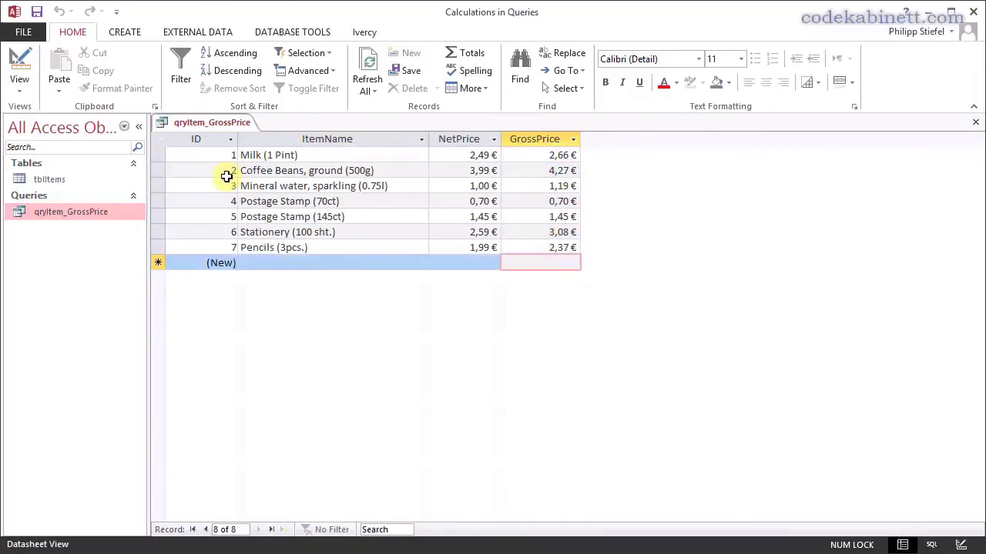
{"action": "right_click", "coordinate": [235, 122]}
{"action": "left_click", "coordinate": [265, 144]}
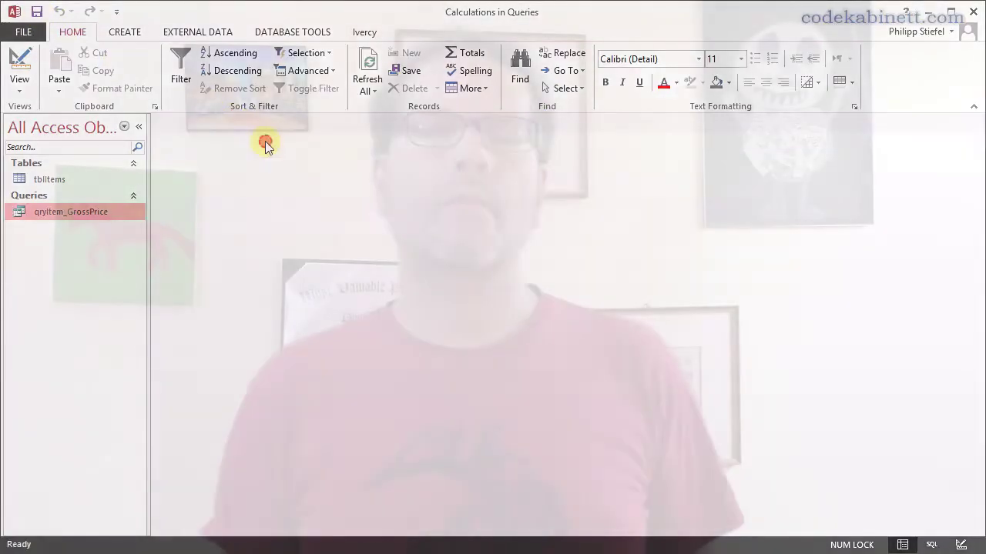